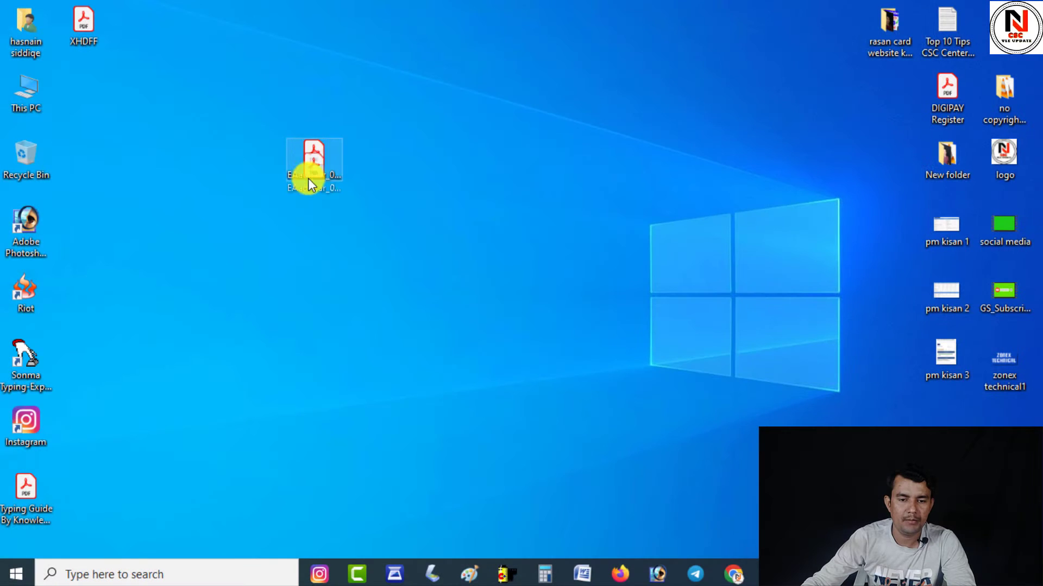
- Open the EAadhaar PDF in Acrobat Reader and paste its document open password
mouse_move(308, 179)
left_mouse_down()
mouse_move(315, 137)
mouse_move(320, 156)
mouse_move(305, 107)
left_mouse_up()
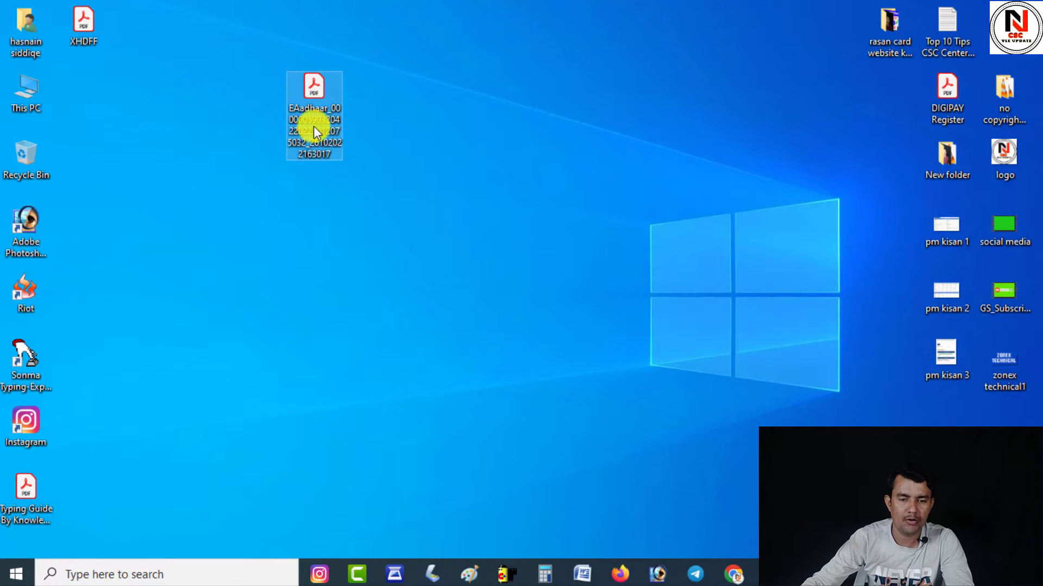
double_click(317, 93)
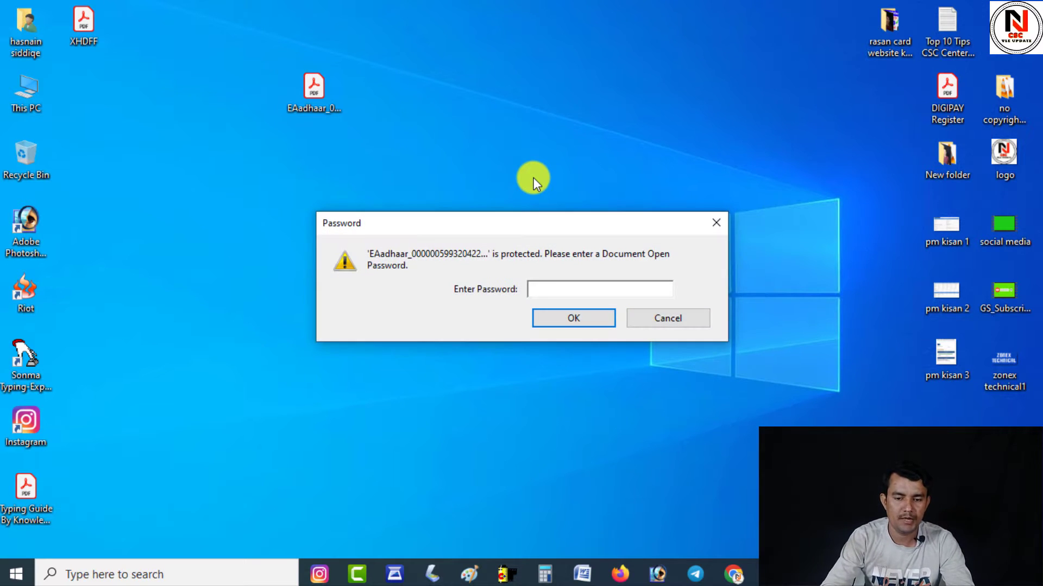
key("ctrl+v")
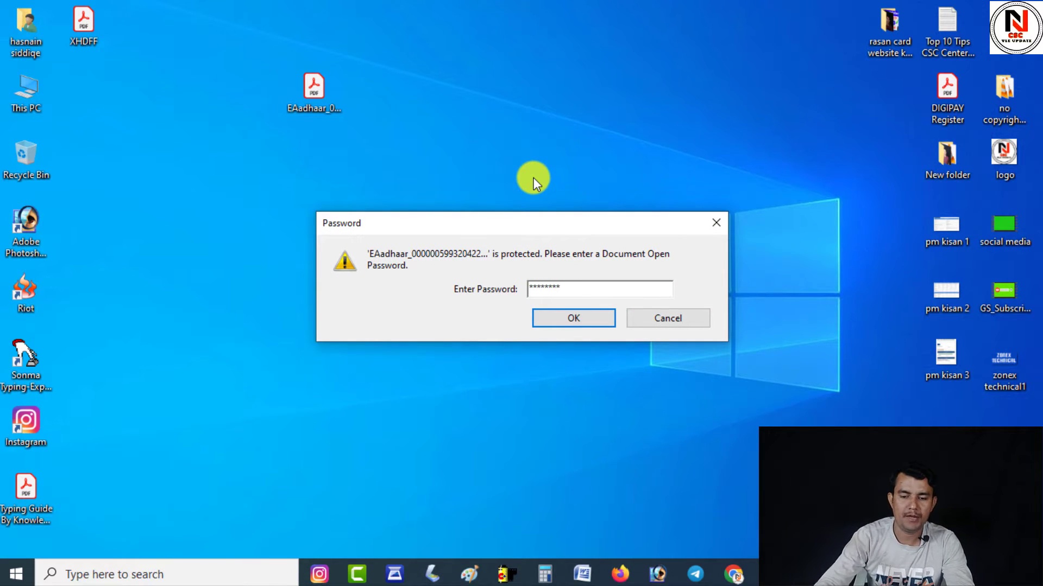
- Confirm the password and scroll the unlocked EAadhaar PDF to the ID cards
left_click(581, 321)
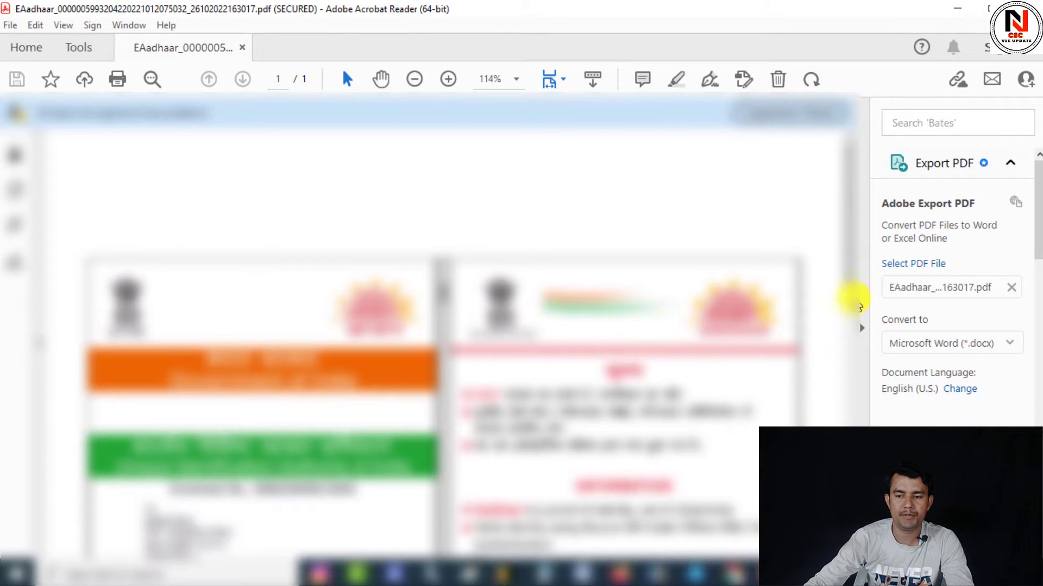
left_click_drag(850, 266, 848, 475)
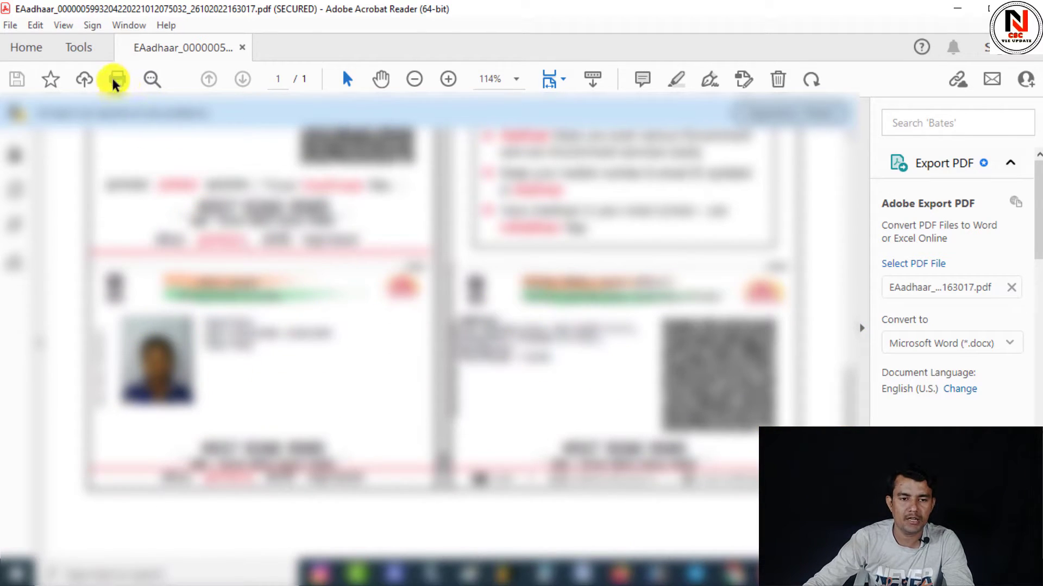
scroll(434, 451, "up", 5)
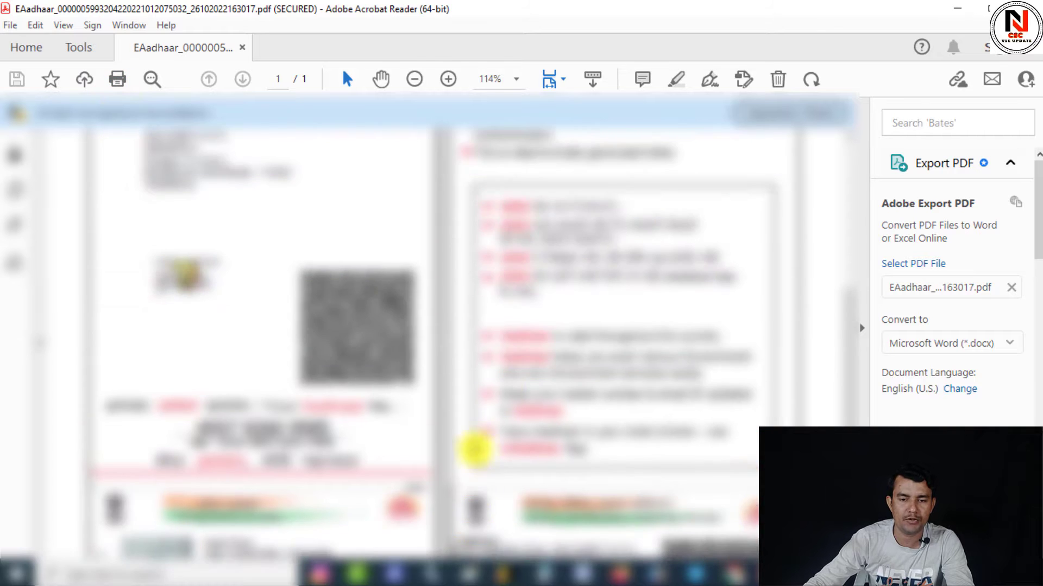
scroll(489, 418, "up", 5)
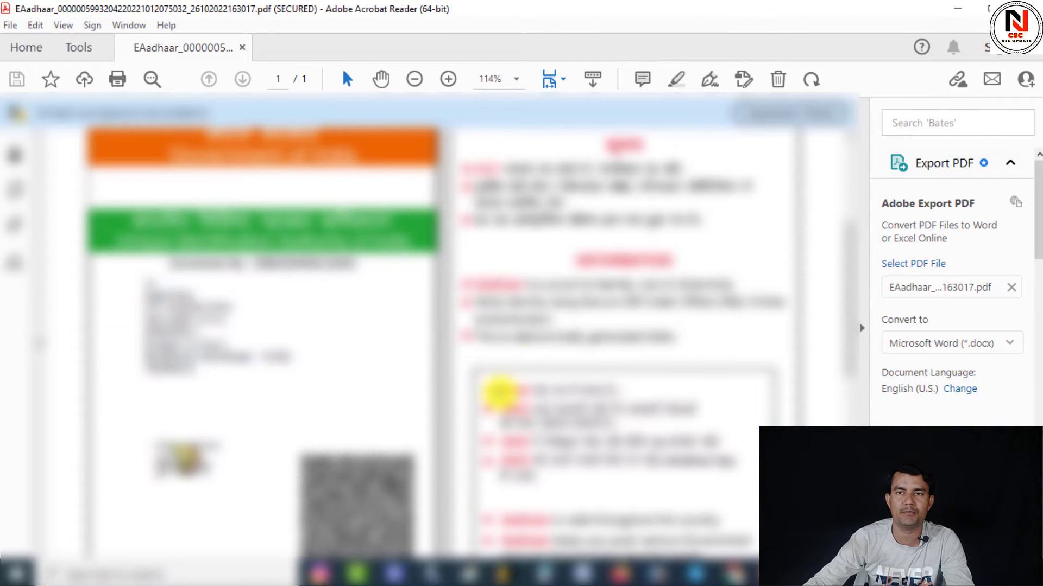
scroll(531, 353, "down", 5)
scroll(531, 354, "down", 1)
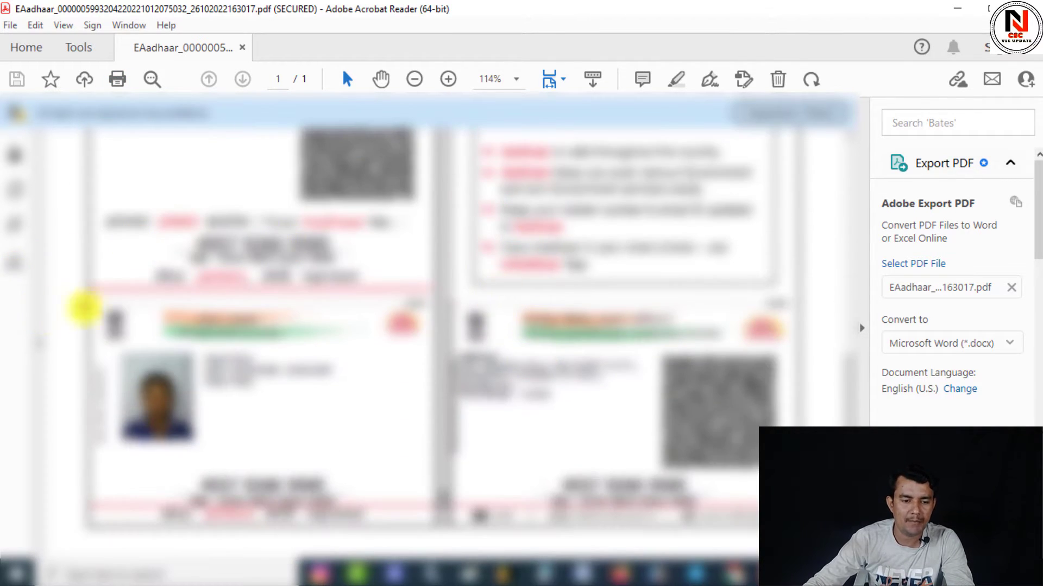
- Start a Windows screen snip of the ID card area from Action Center
left_click_drag(85, 298, 807, 543)
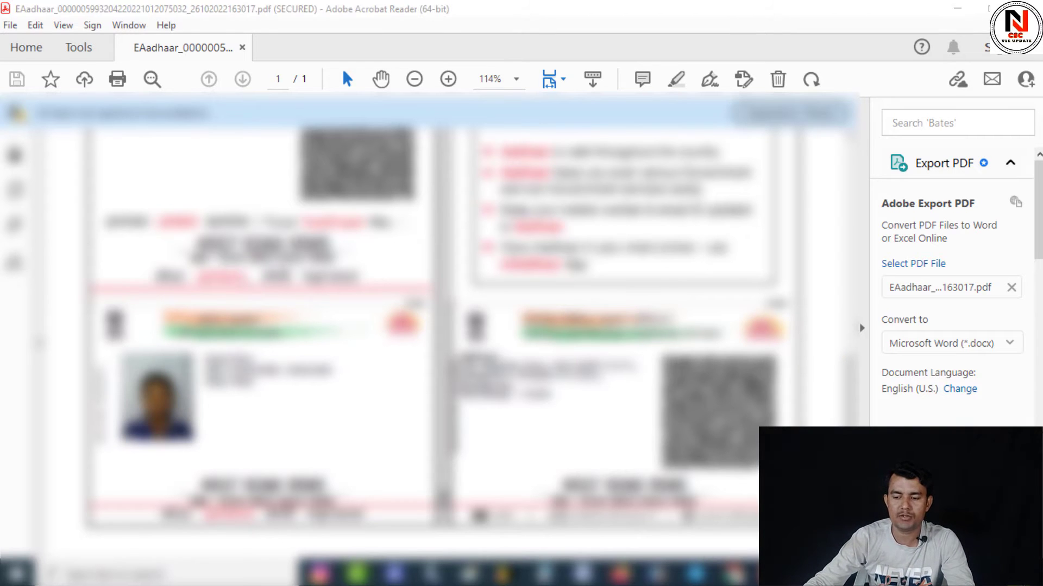
left_click(1029, 574)
left_click(998, 414)
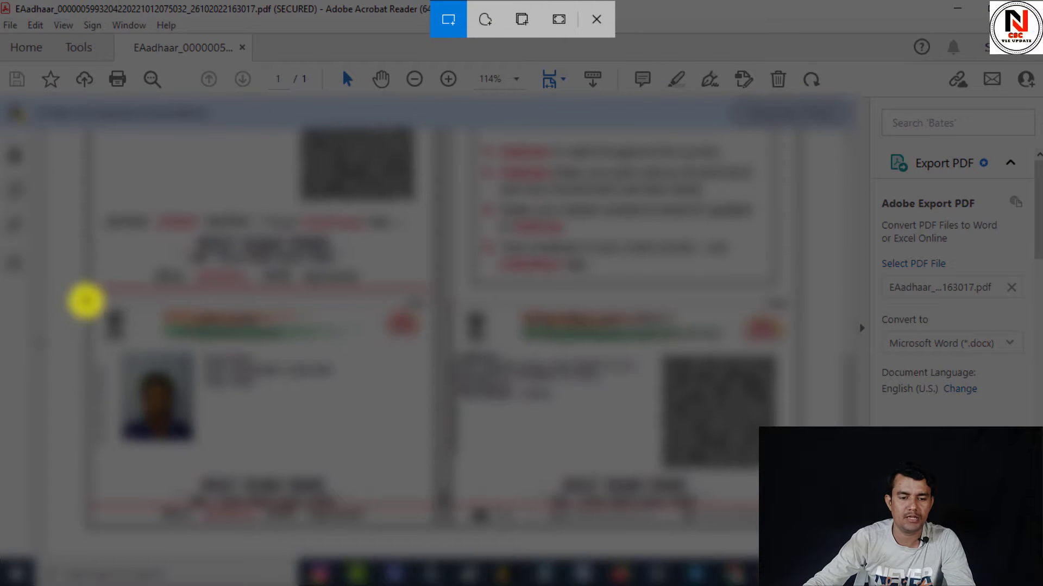
- Snip the front and back card area and paste it into Paint, cropped to fit
left_click_drag(84, 300, 803, 529)
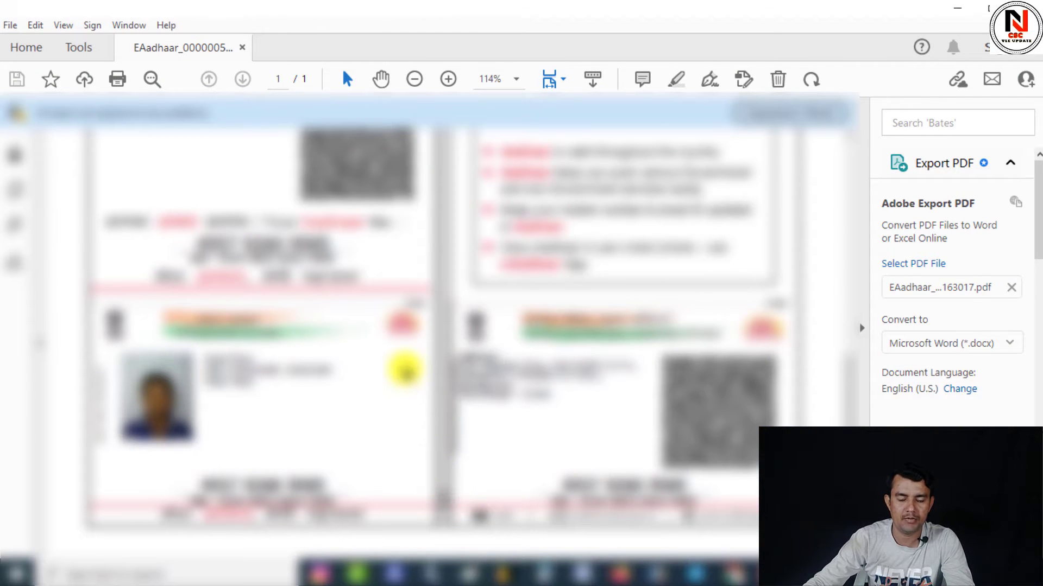
key("ctrl+v")
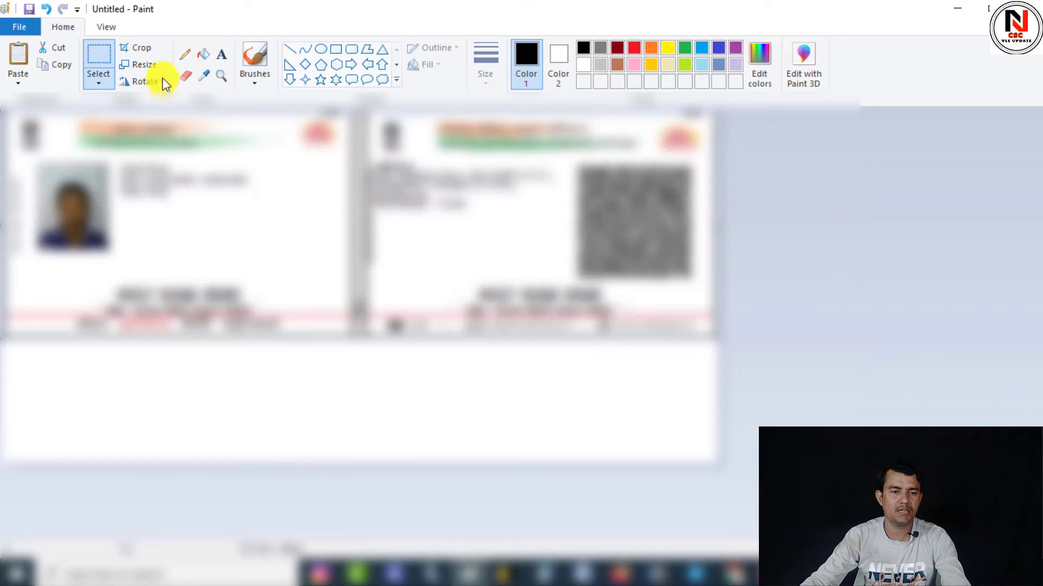
left_click(137, 48)
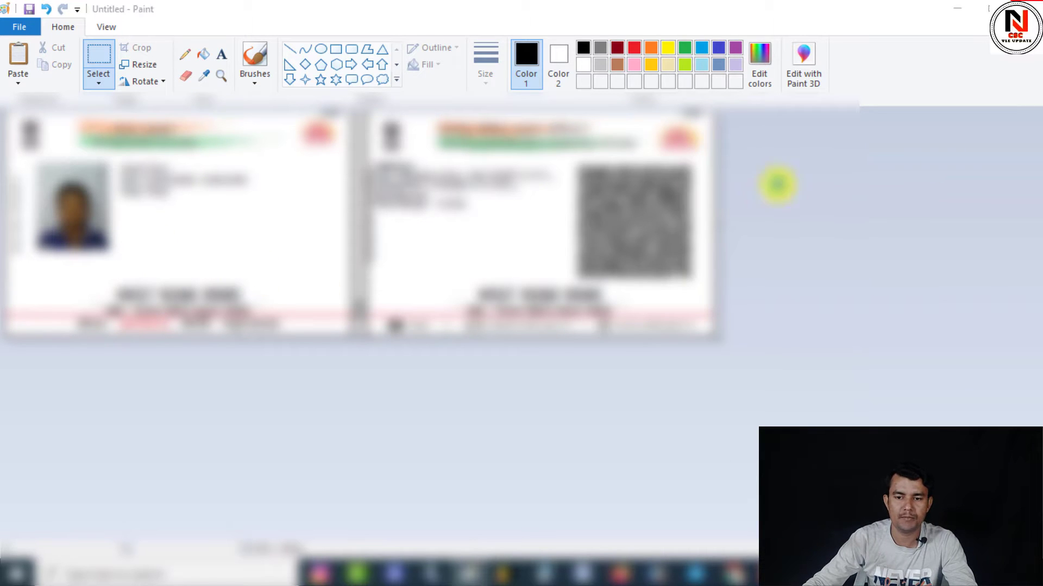
left_click(474, 288)
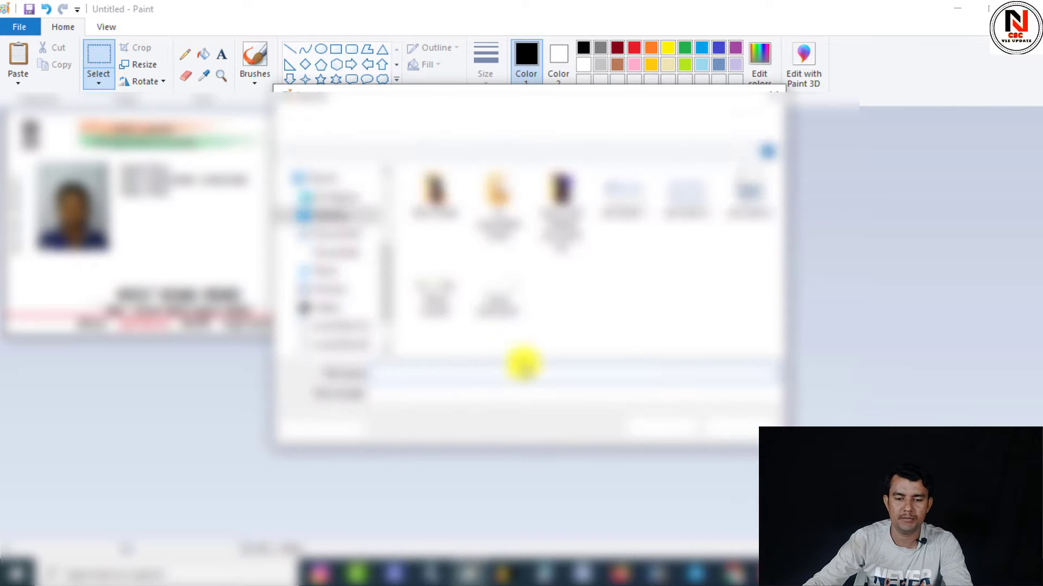
- Name and save the cropped card image
left_click(462, 373)
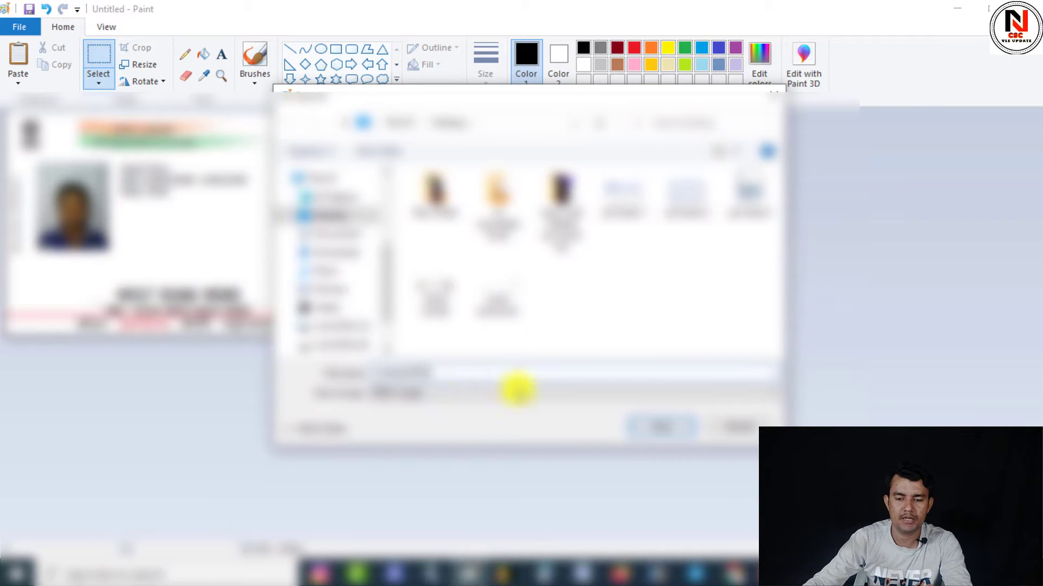
left_click(663, 426)
key("alt+Tab")
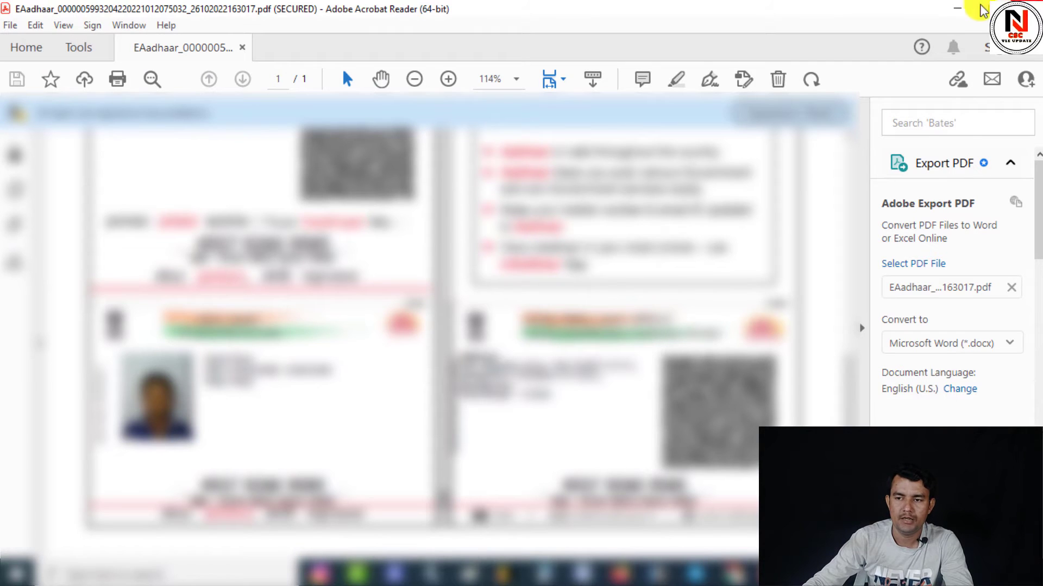
- Open the saved card image in Picture Manager and zoom in to inspect both sides
left_click(957, 9)
left_click(76, 99)
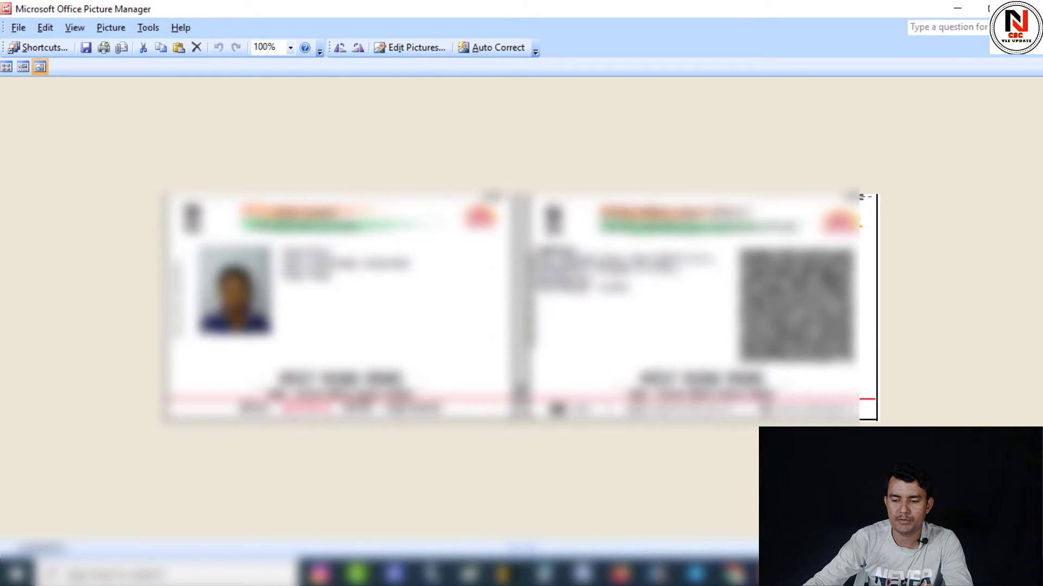
scroll(746, 291, "up", 2)
scroll(746, 291, "up", 2)
scroll(745, 290, "up", 2)
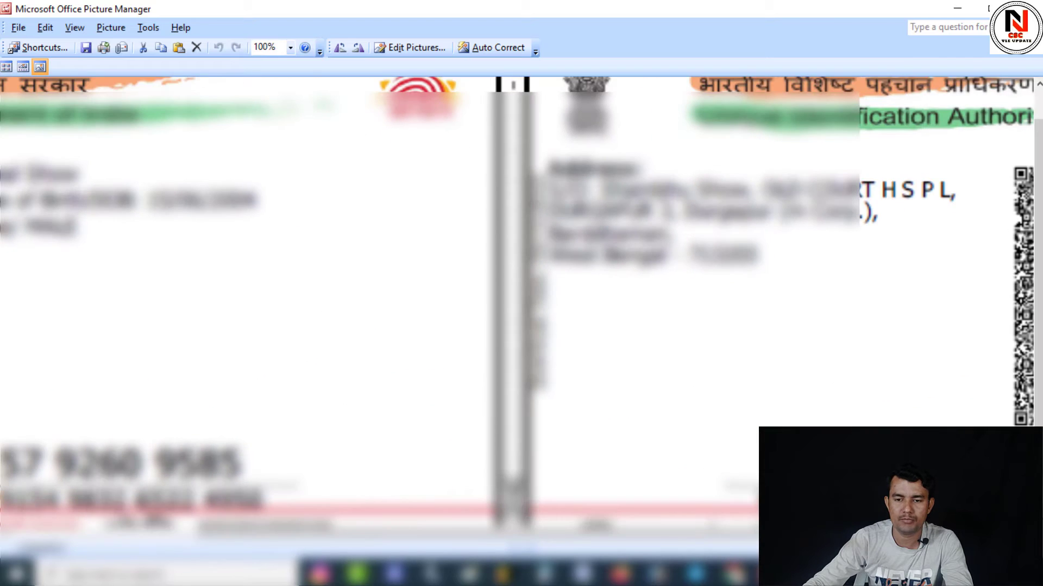
scroll(740, 332, "up", 1)
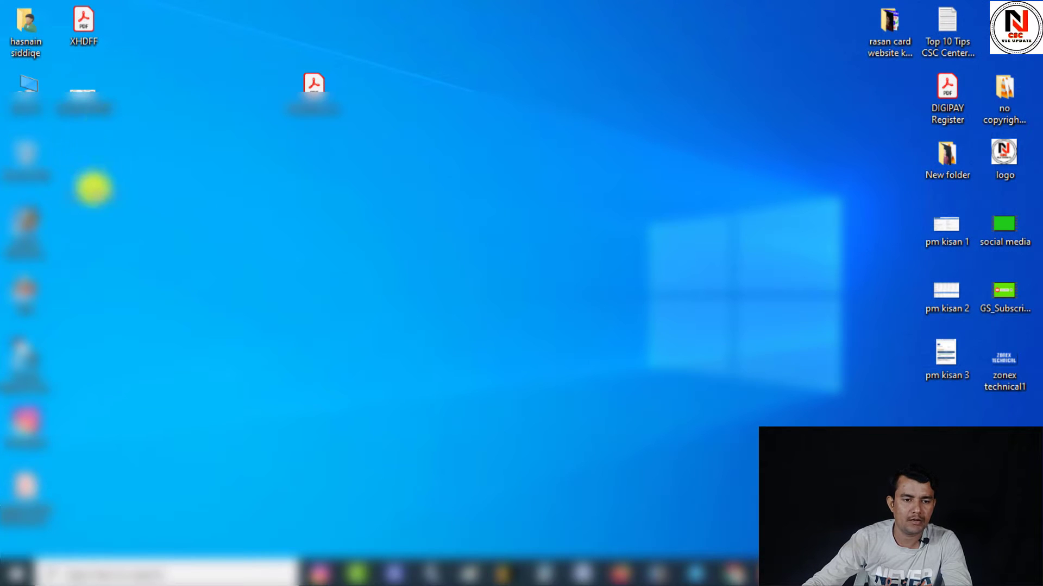
- Select the saved card image, then the EAadhaar PDF, on the desktop
left_click(83, 95)
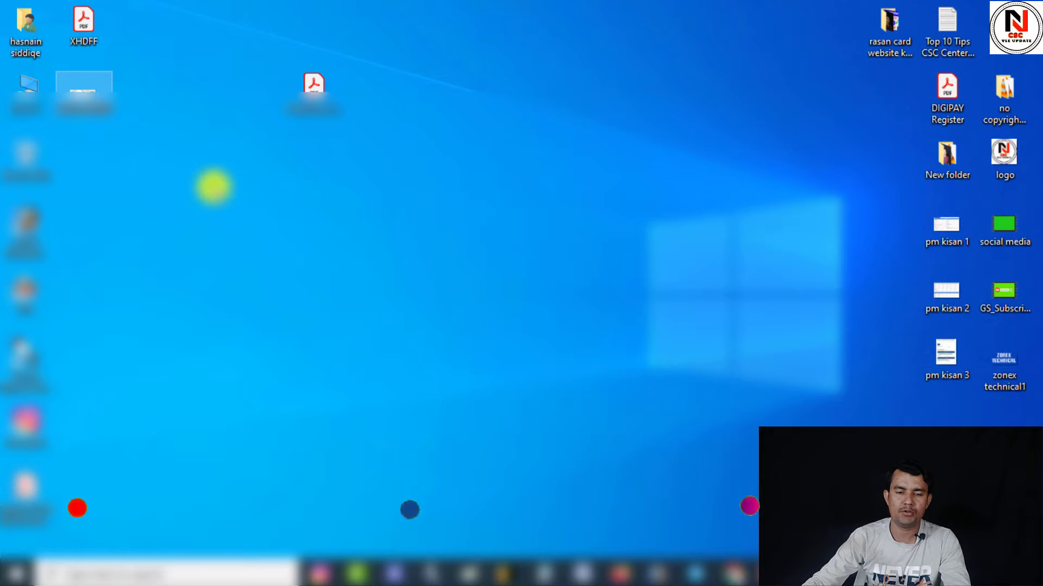
left_click(313, 90)
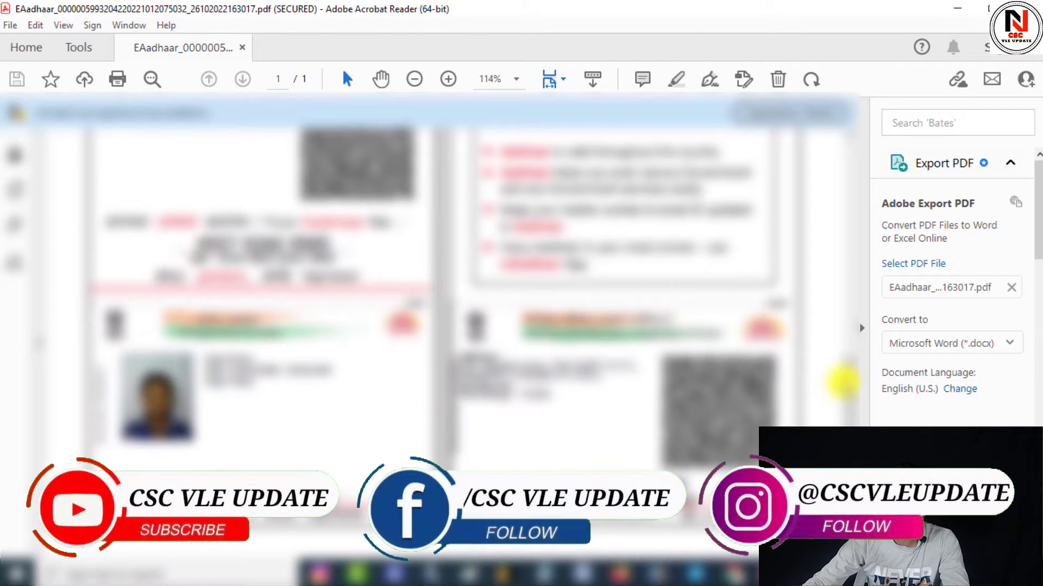
- Close Acrobat, then reopen the EAadhaar PDF and confirm its password
left_click_drag(847, 399, 853, 233)
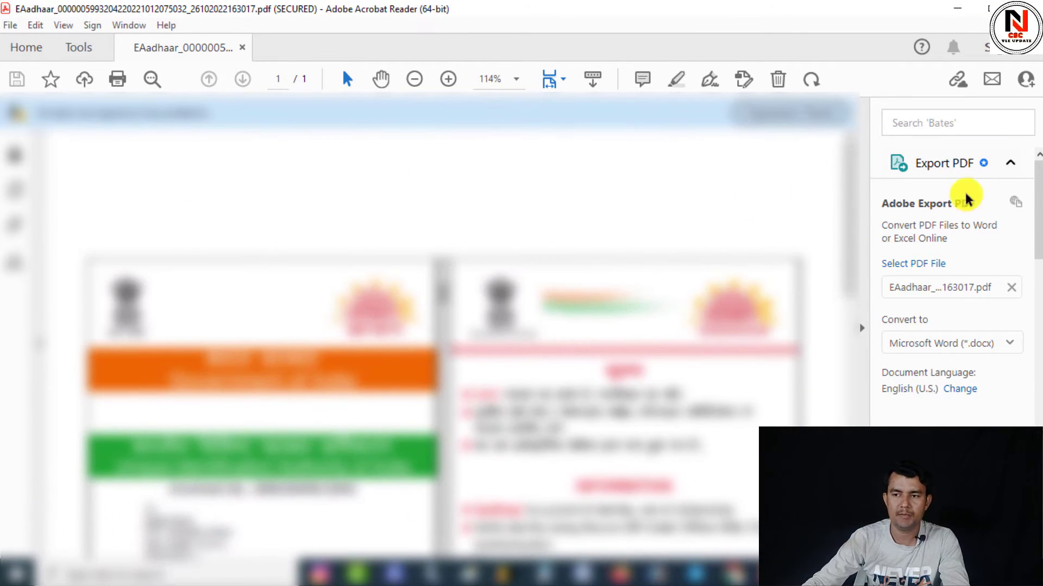
key("super+d")
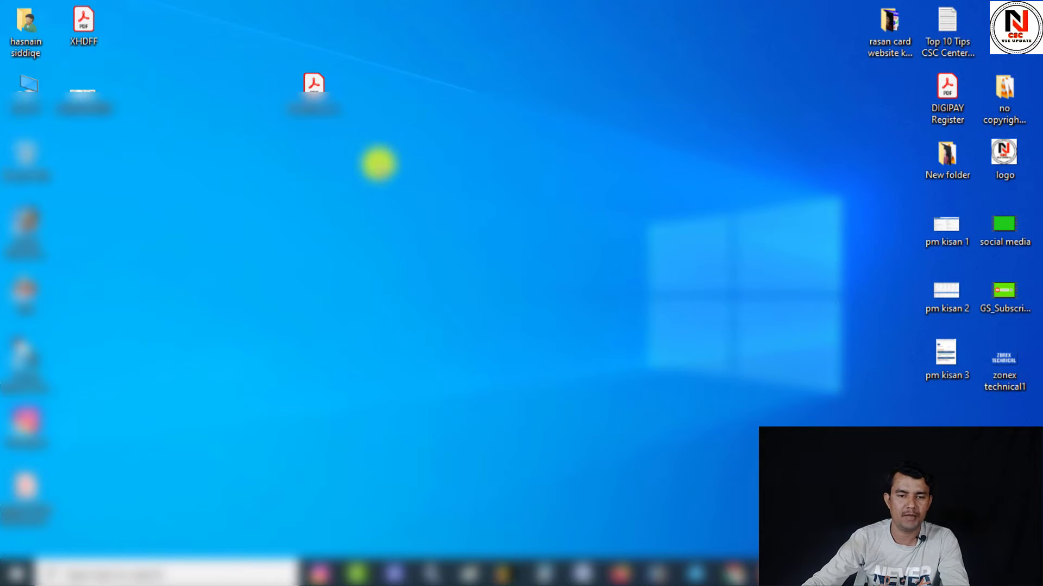
double_click(315, 87)
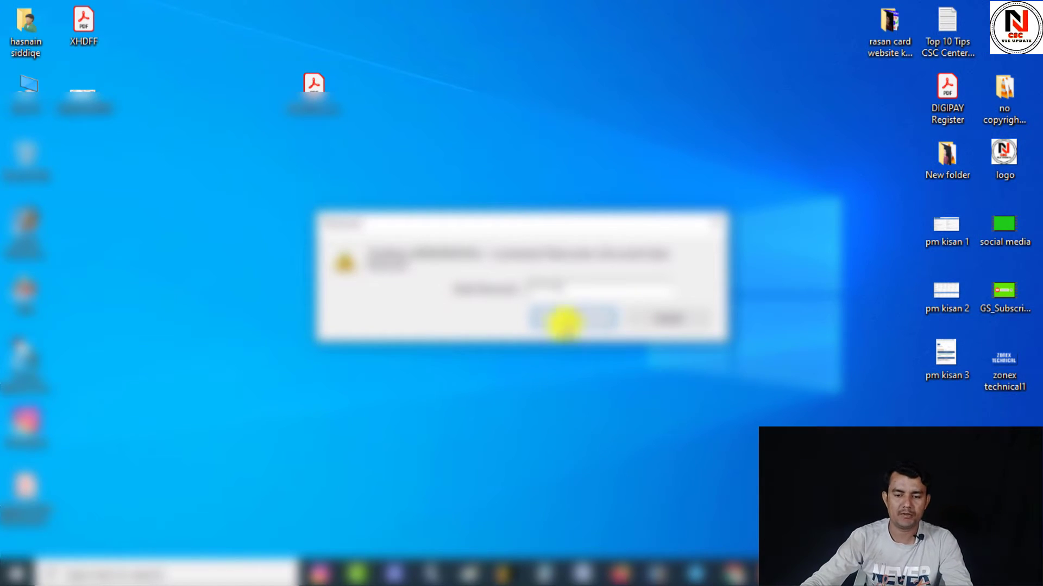
left_click(564, 319)
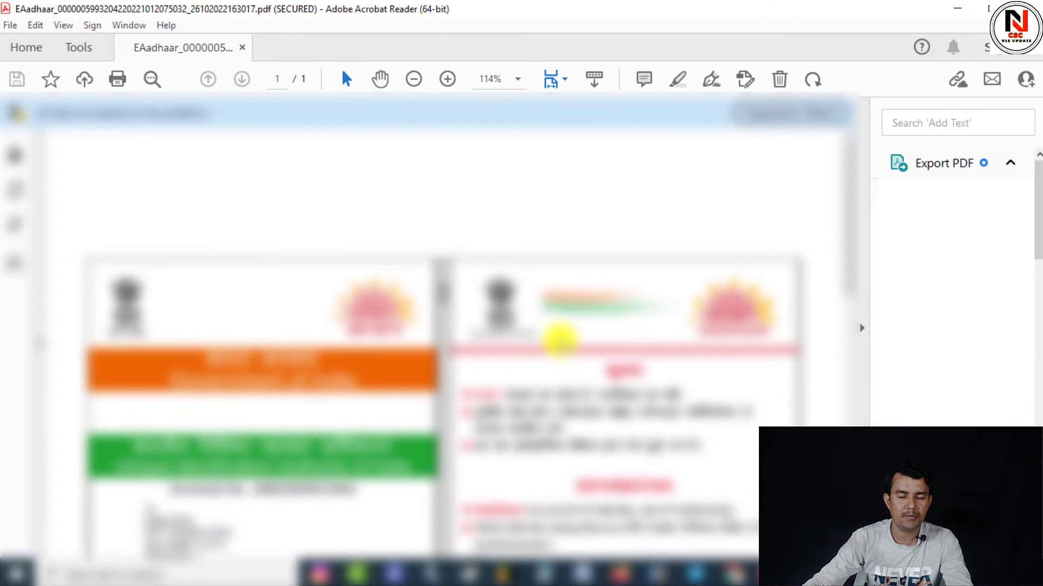
scroll(438, 331, "down", 3)
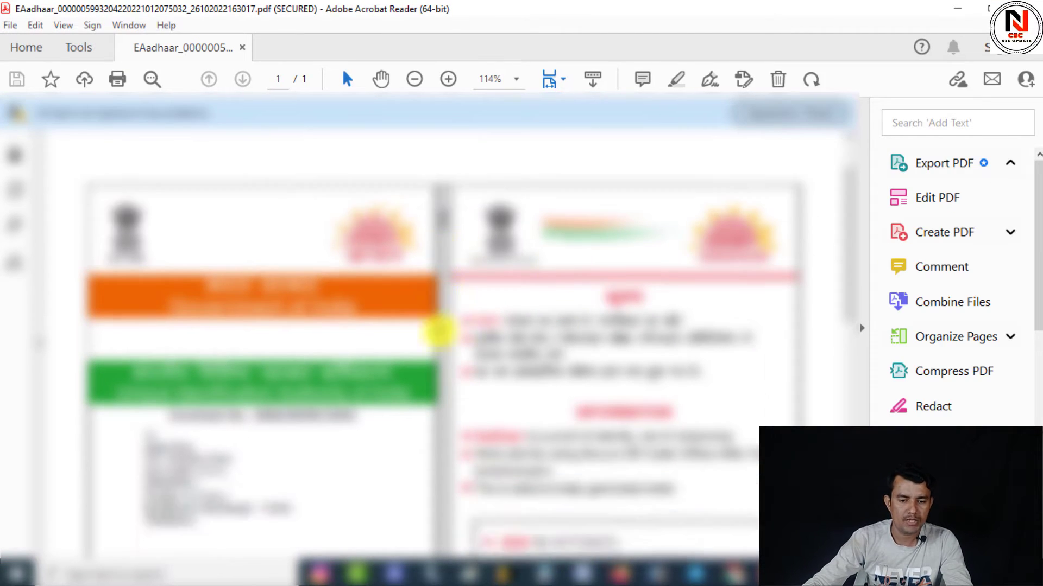
scroll(438, 331, "down", 3)
scroll(372, 361, "down", 3)
scroll(345, 366, "down", 3)
scroll(338, 365, "down", 2)
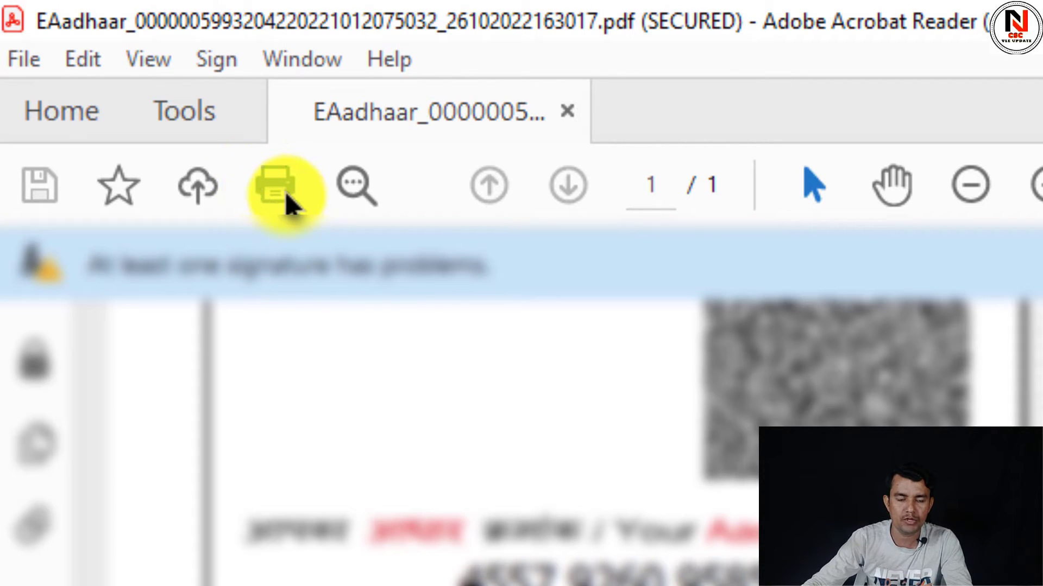
- Set the printer to Microsoft Print to PDF, keeping portrait orientation
left_click(261, 197)
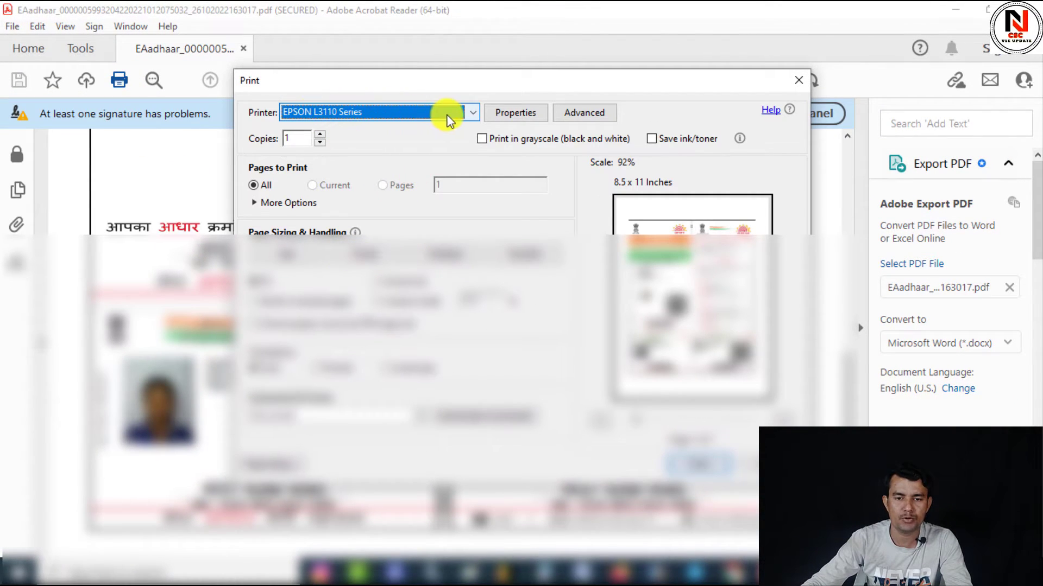
left_click(470, 113)
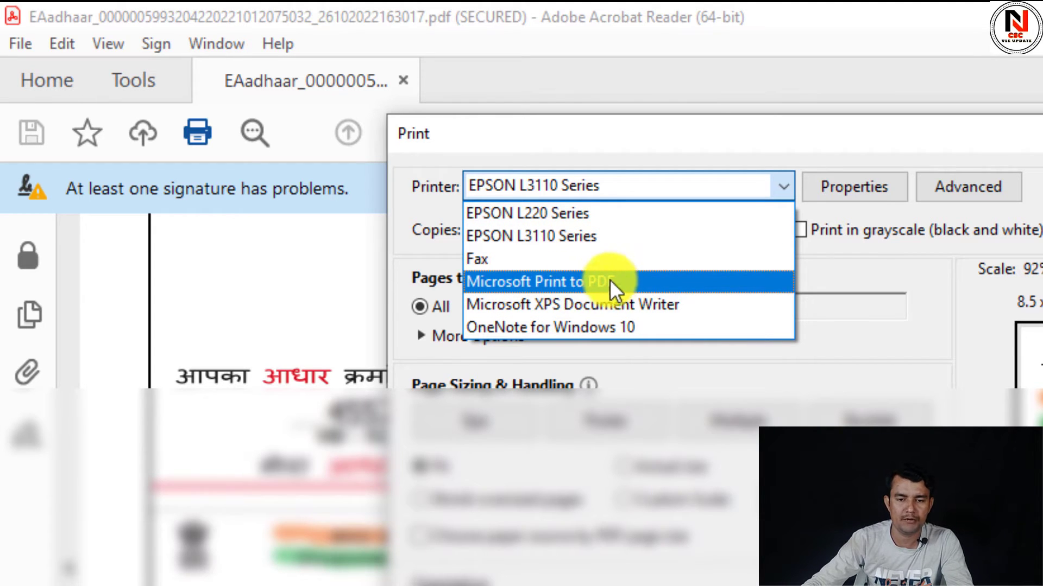
left_click(592, 280)
left_click(592, 280)
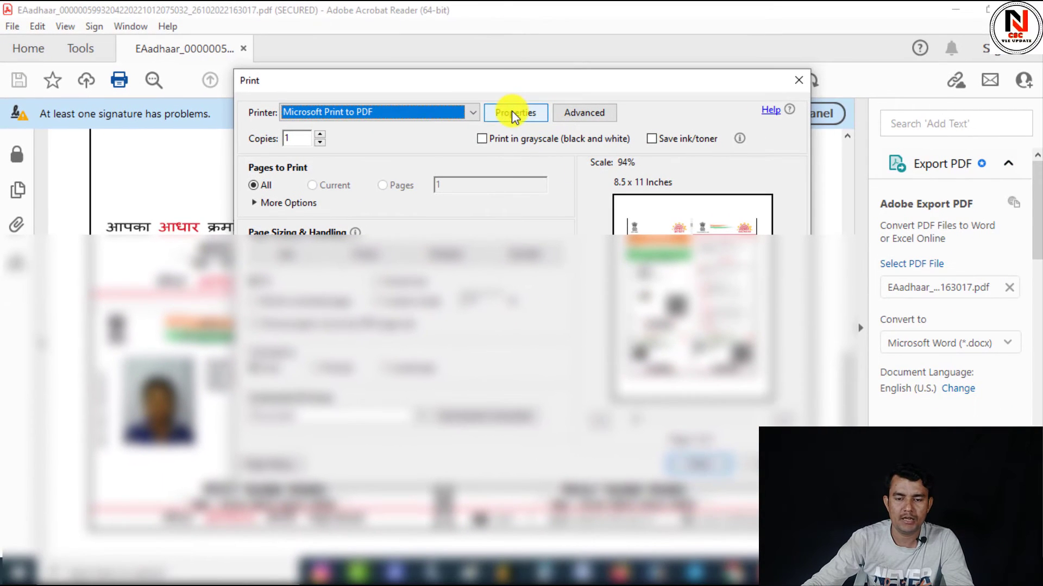
left_click(511, 111)
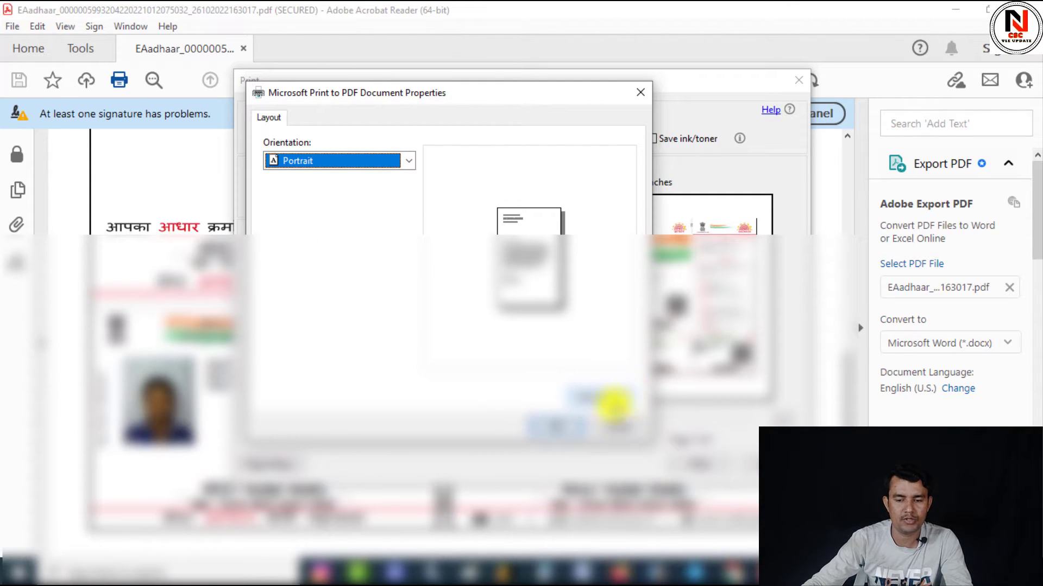
left_click(611, 424)
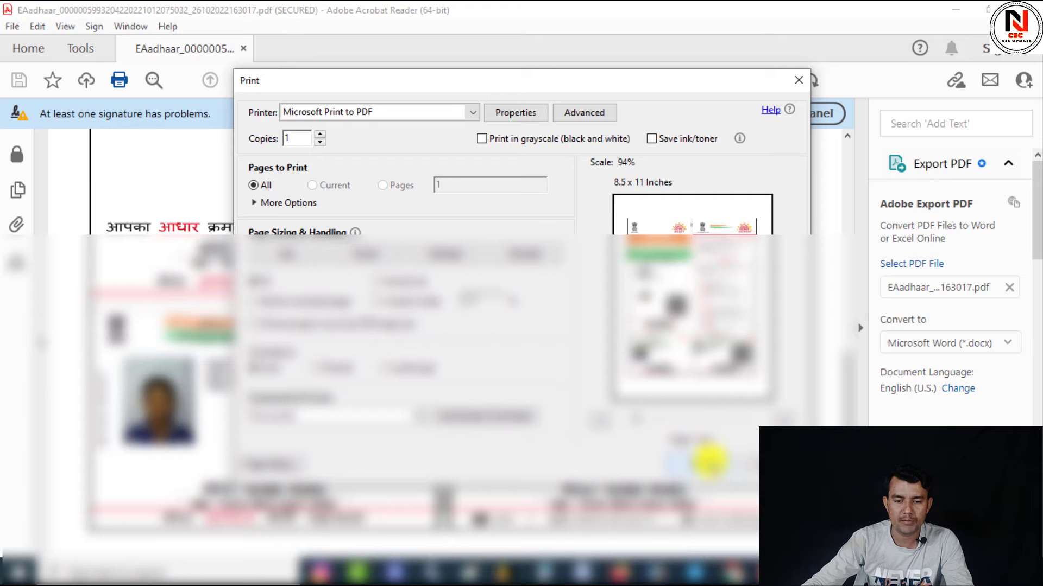
- Print the document to a PDF file saved on the Desktop
left_click(700, 462)
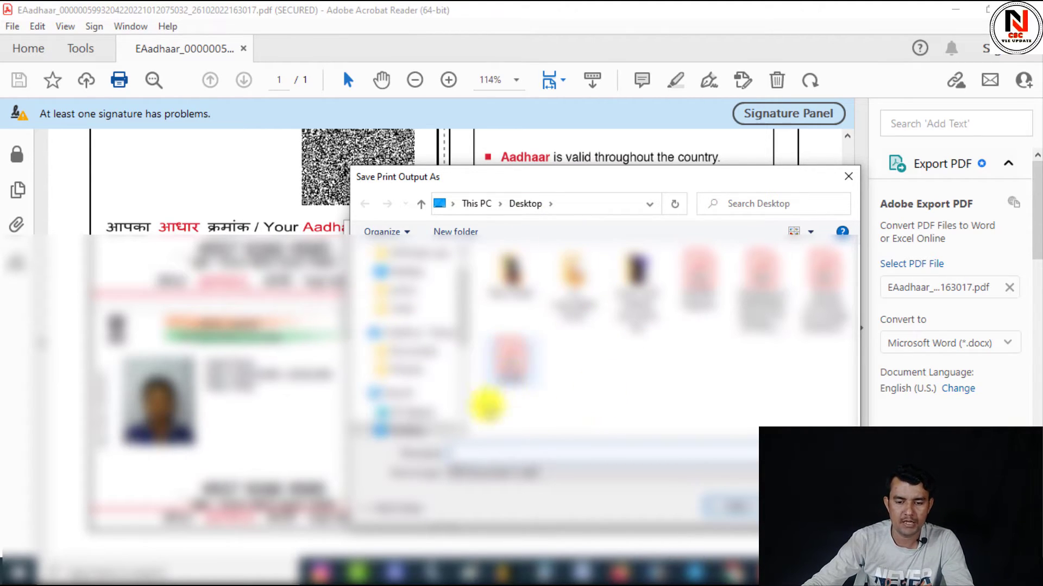
left_click(558, 458)
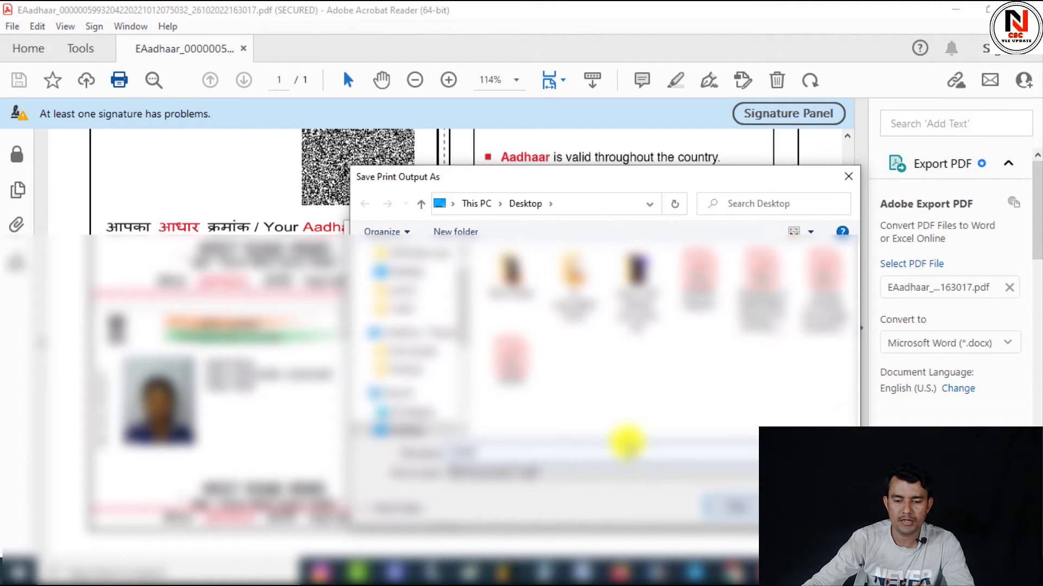
left_click(405, 271)
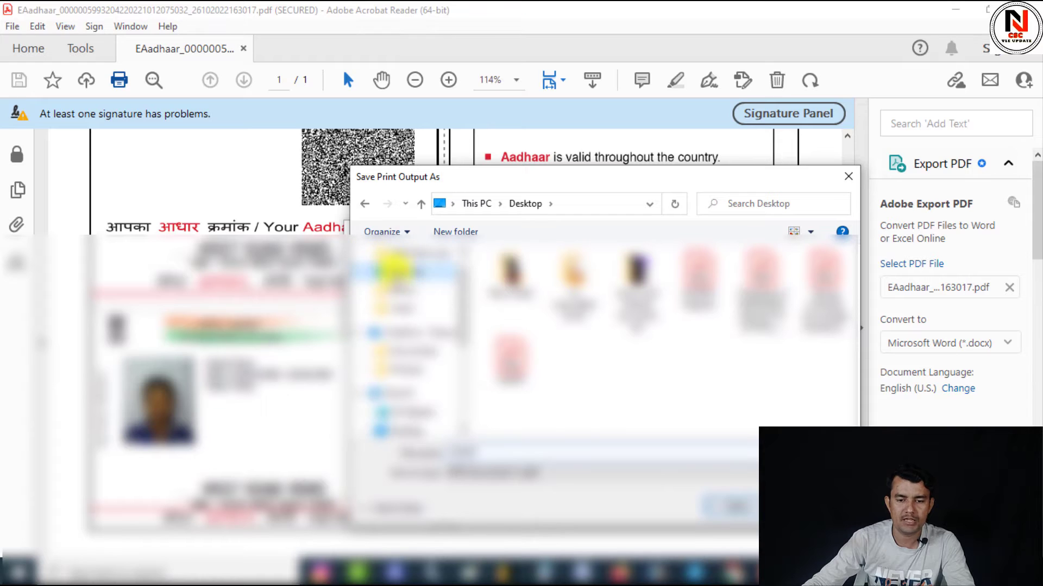
left_click(739, 506)
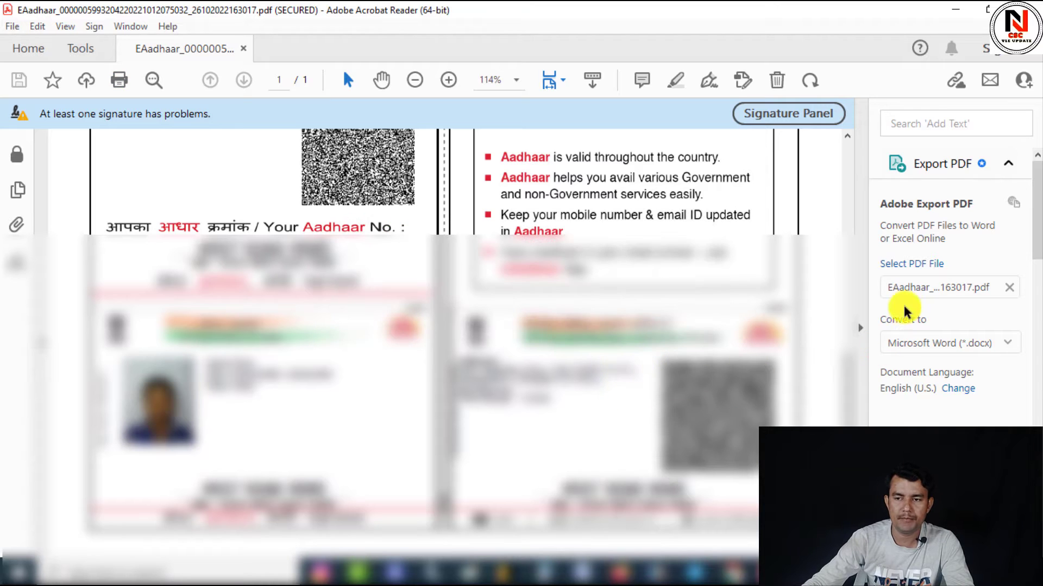
- Open the printed XDHJF.pdf from the desktop to check both card sides, then hide it
key("super+d")
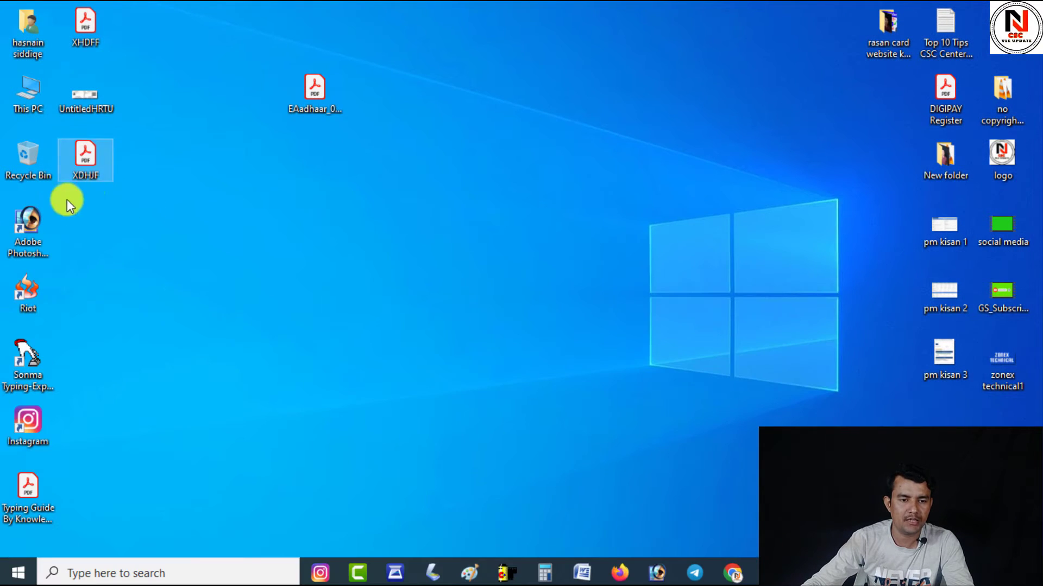
left_click(322, 94)
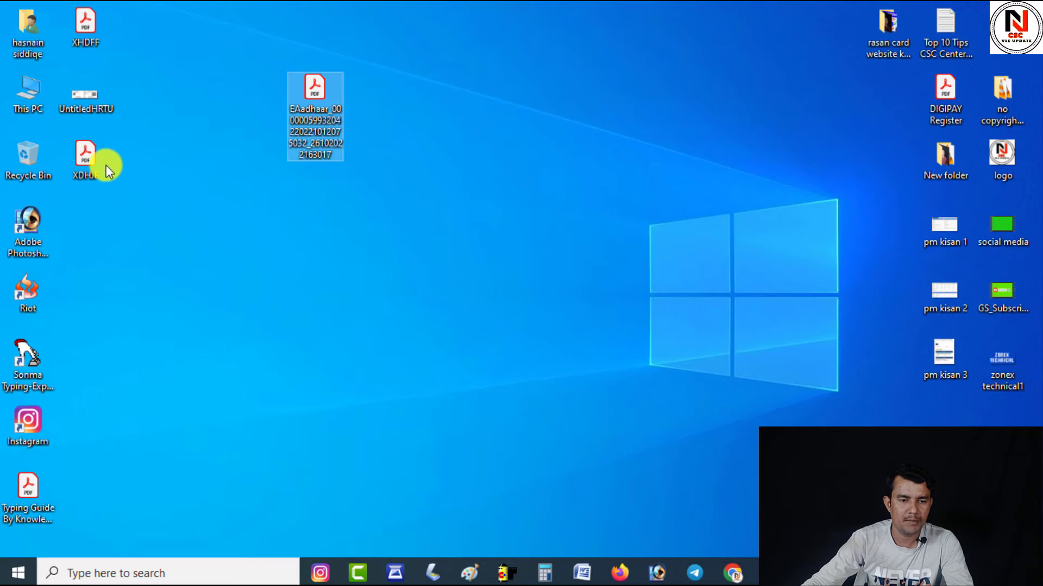
left_click(89, 181)
double_click(87, 156)
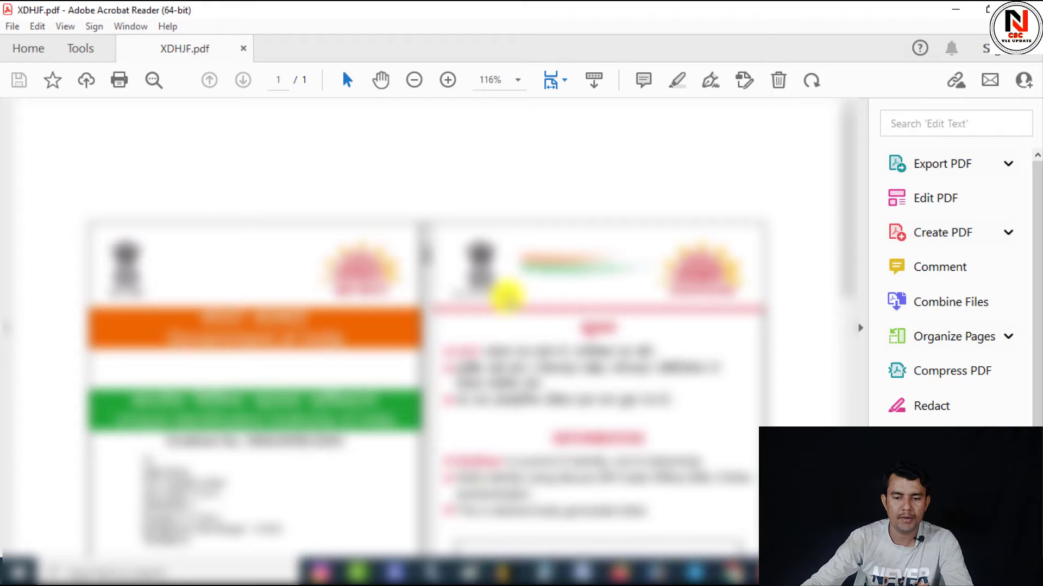
mouse_move(850, 157)
left_mouse_down()
mouse_move(849, 412)
mouse_move(849, 145)
left_mouse_up()
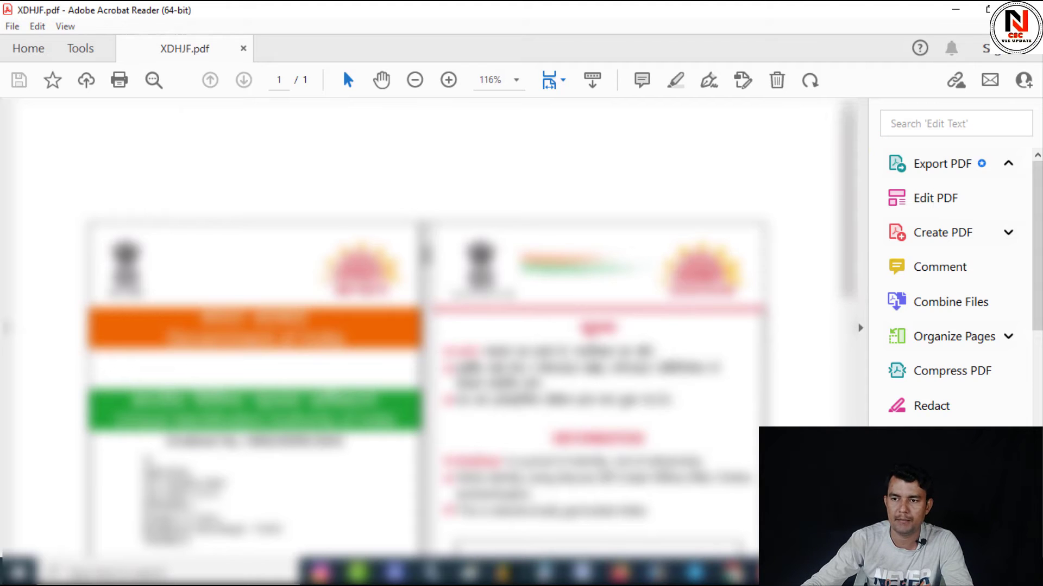
key("super+d")
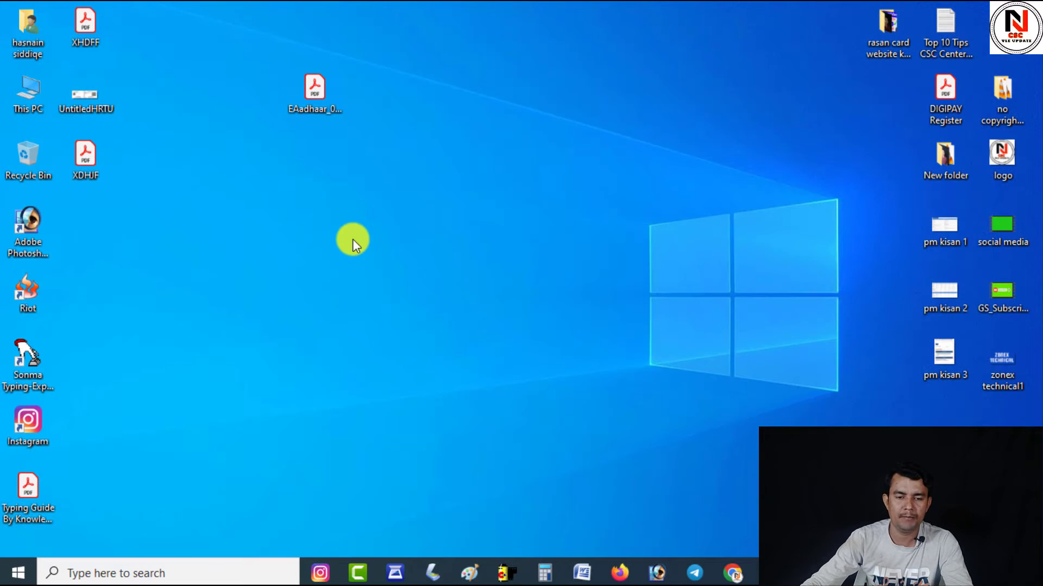
right_click(352, 239)
- Refresh the desktop several times from its right-click menu
left_click(398, 286)
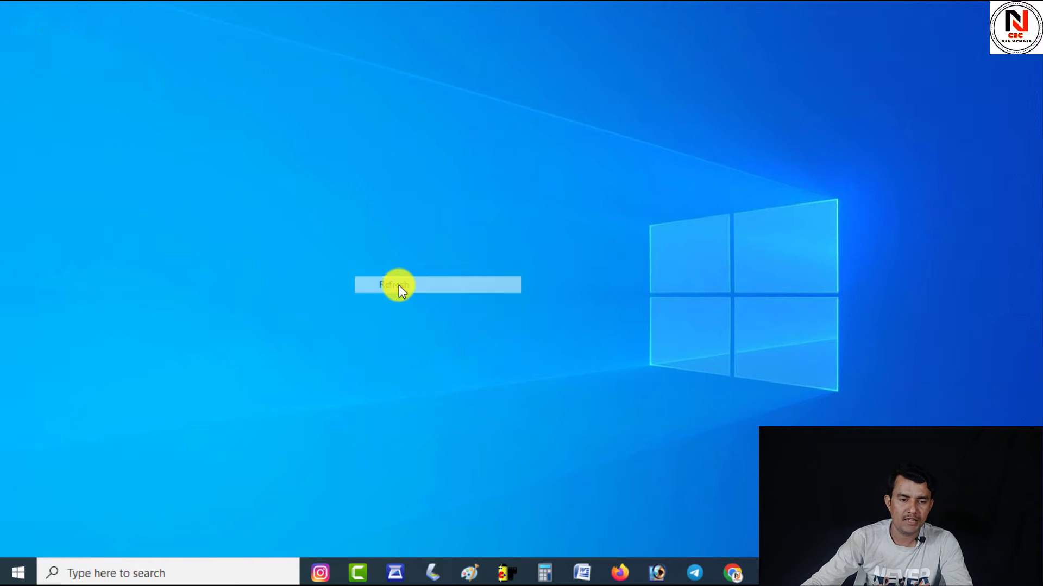
right_click(412, 229)
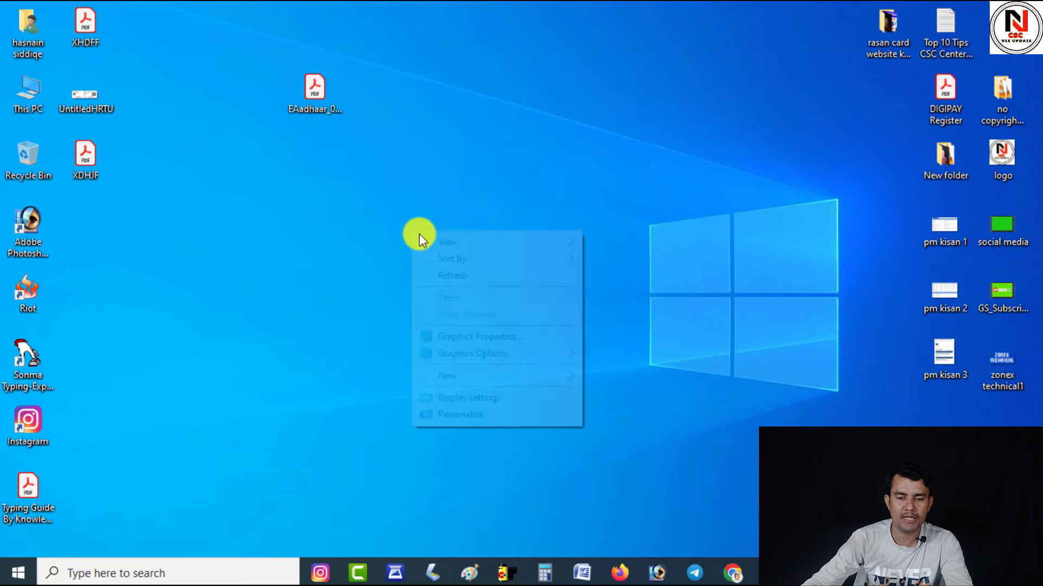
left_click(444, 278)
right_click(438, 266)
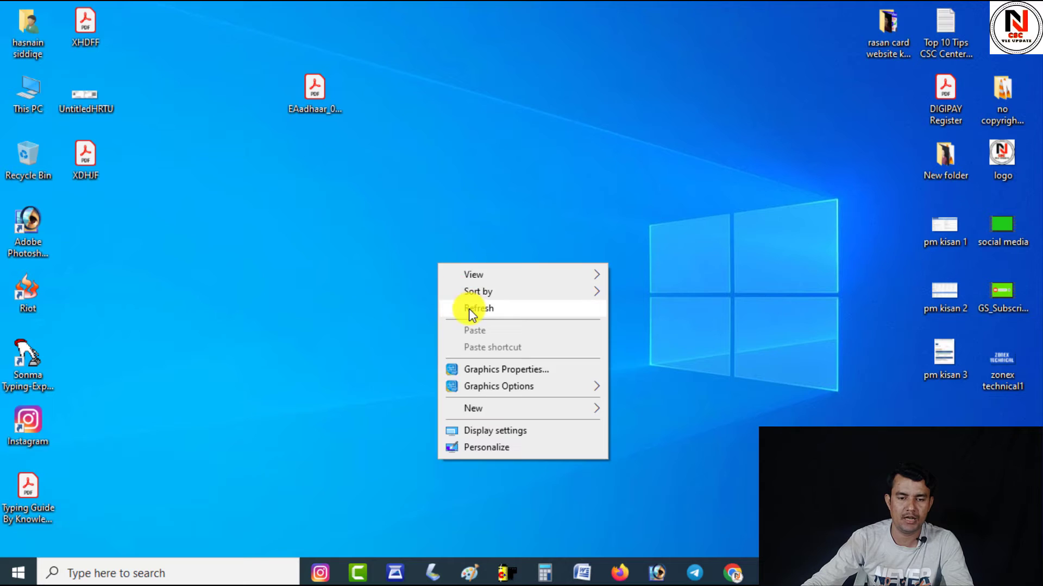
left_click(468, 309)
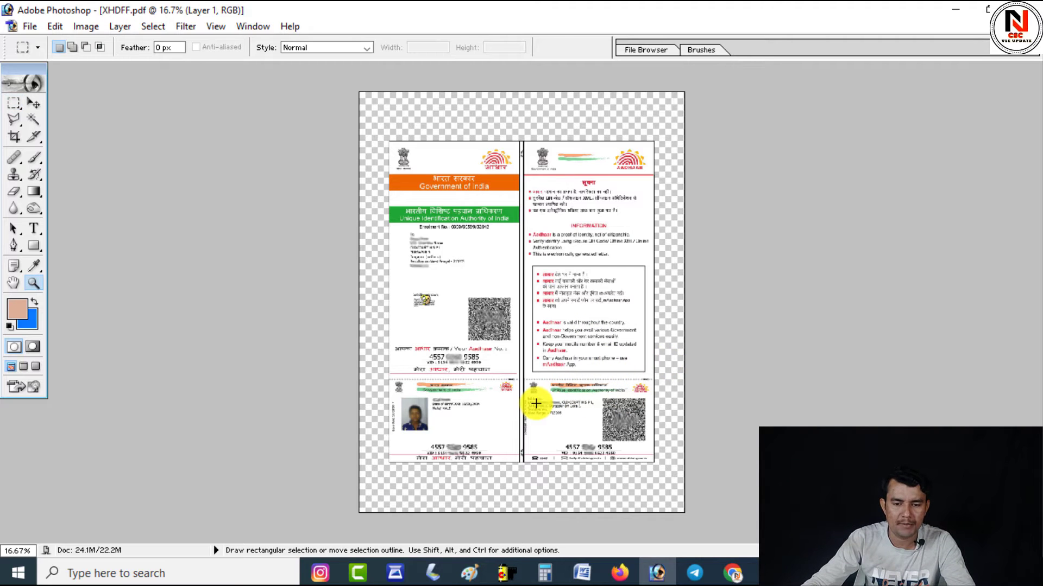
left_click(535, 403)
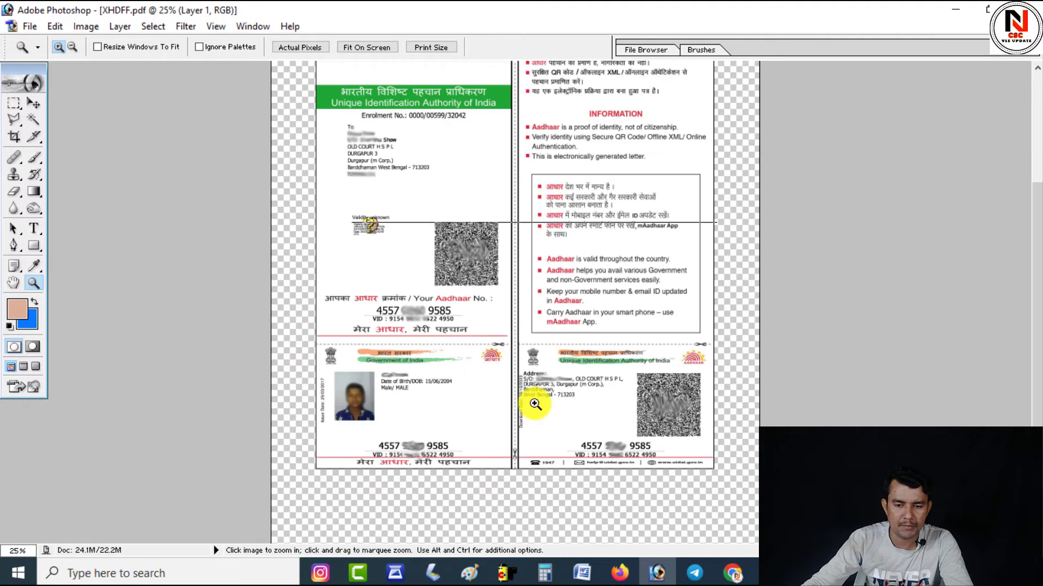
left_click(536, 403)
left_click(522, 368)
mouse_move(488, 191)
left_mouse_down()
mouse_move(485, 306)
mouse_move(468, 379)
left_mouse_up()
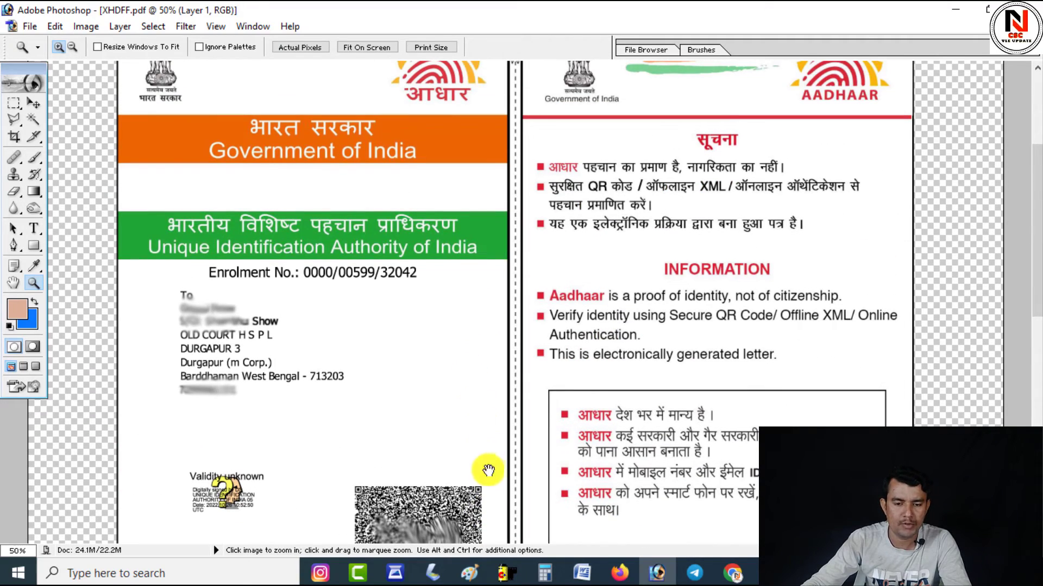
left_click_drag(488, 471, 489, 259)
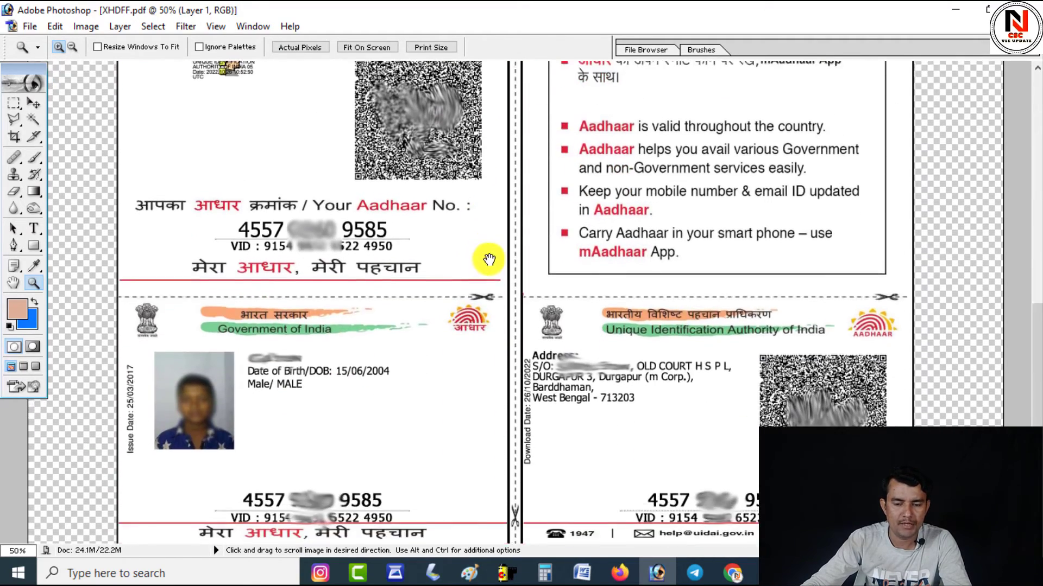
scroll(491, 228, "down", 2)
scroll(483, 271, "down", 1)
scroll(477, 334, "down", 1)
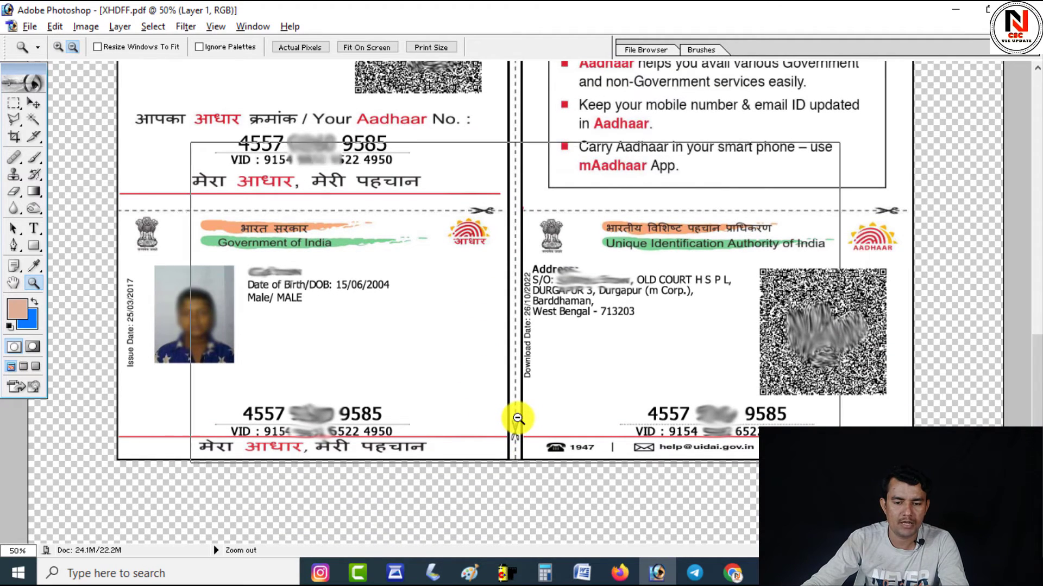
left_click(513, 430, "alt")
scroll(554, 232, "up", 3)
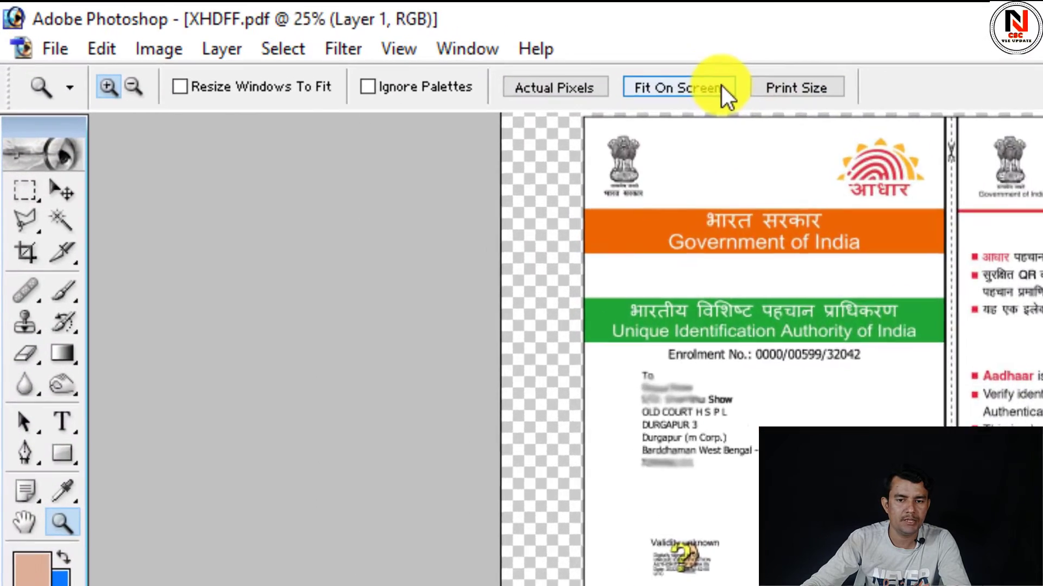
left_click(722, 87)
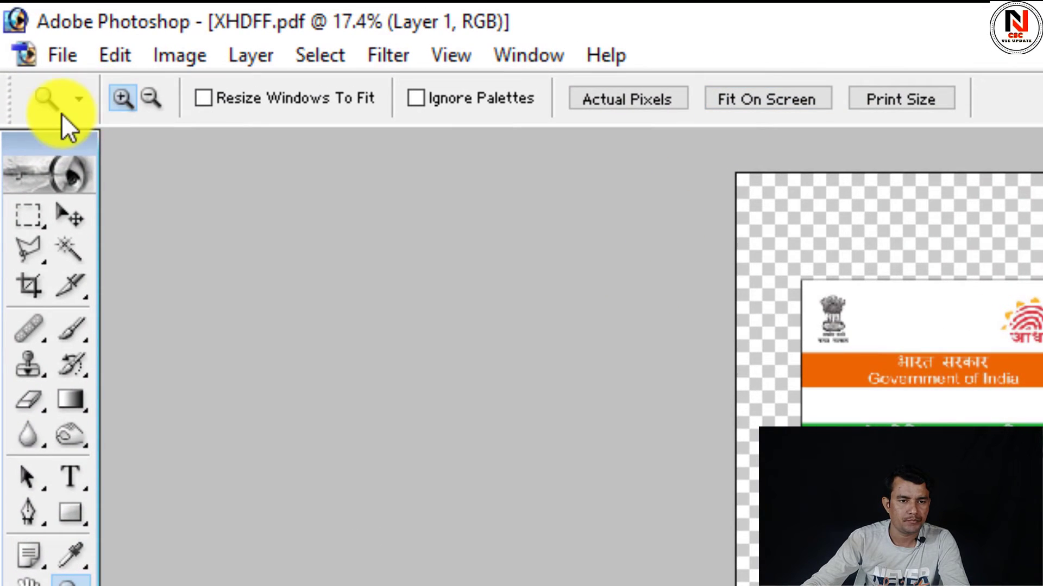
- Create a white A4 (210×297 mm) RGB Color document at 300 pixels/inch
left_click(63, 50)
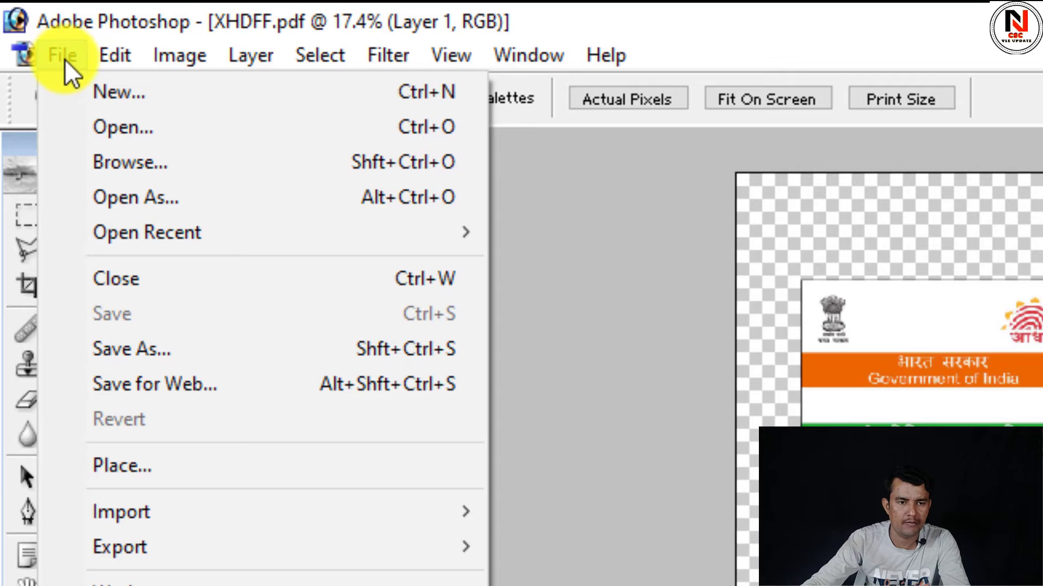
left_click(194, 95)
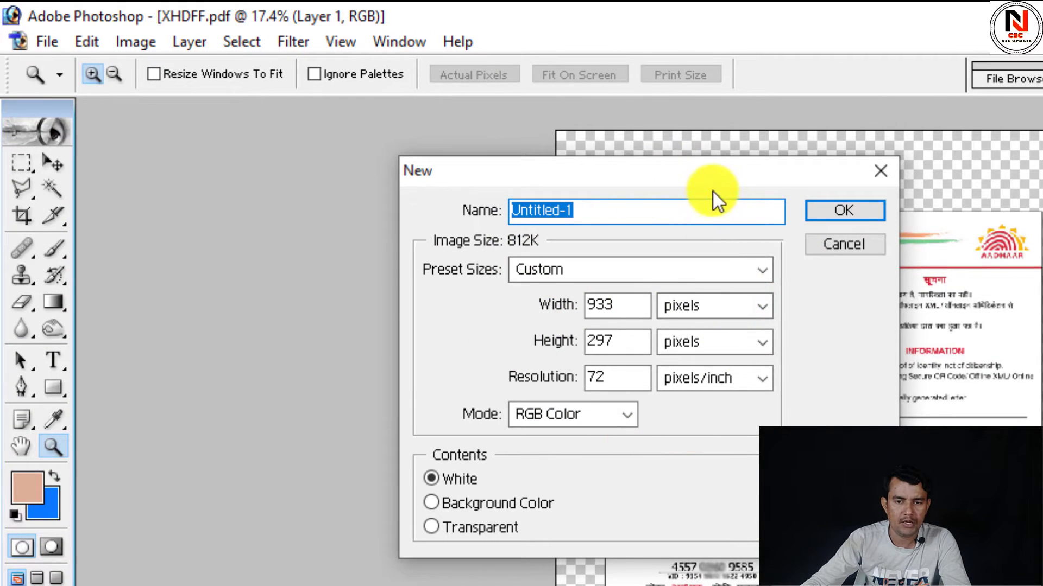
left_click_drag(729, 172, 759, 166)
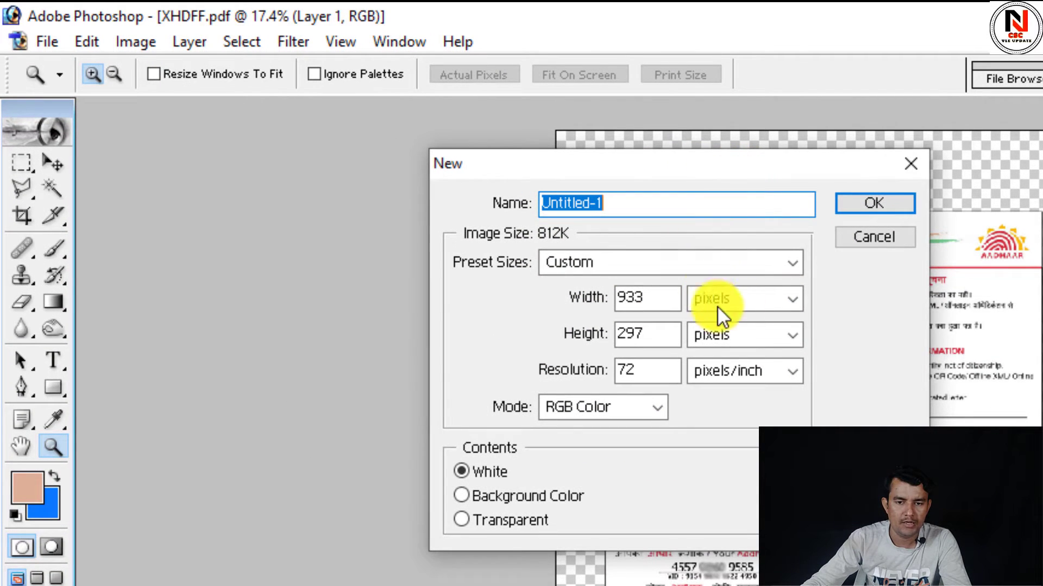
left_click(792, 263)
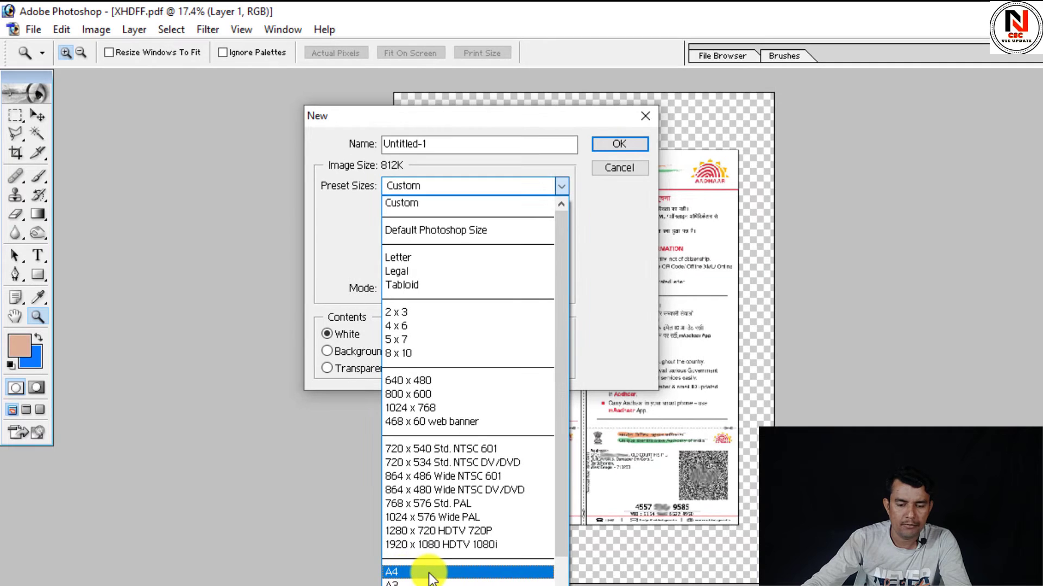
left_click(401, 576)
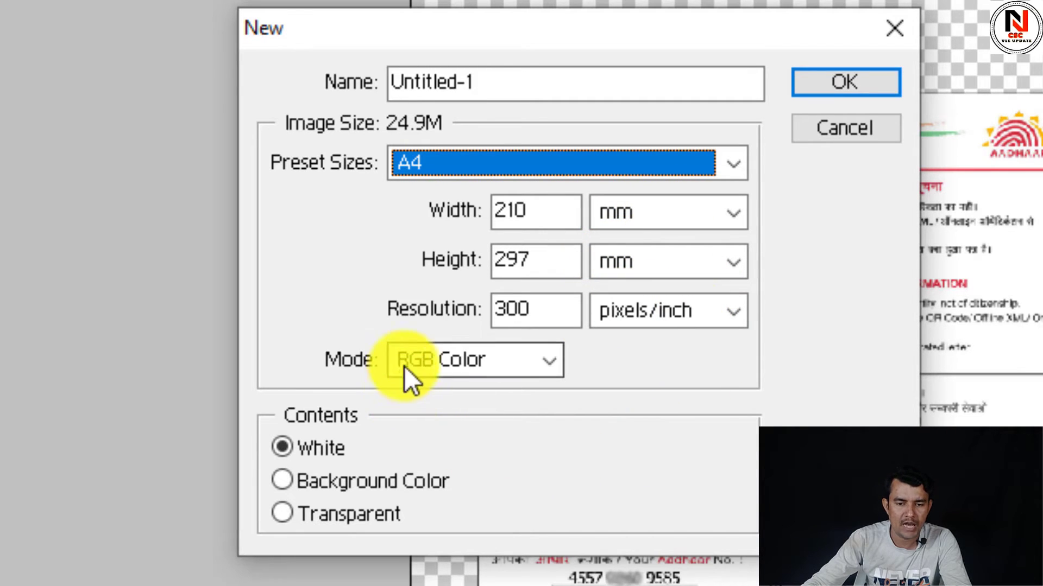
left_click(516, 369)
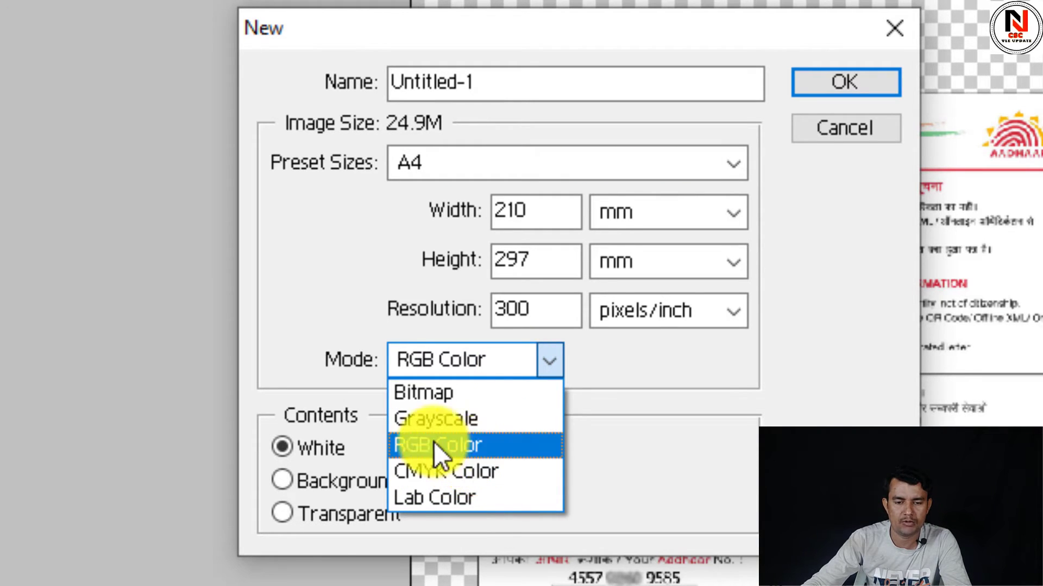
left_click(468, 443)
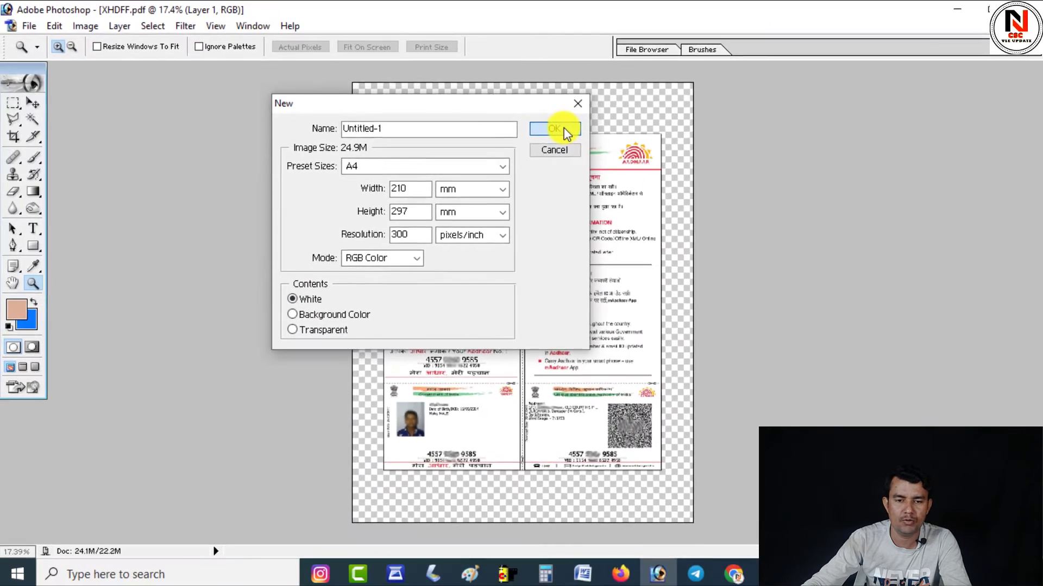
left_click(554, 128)
- Arrange the Untitled-1 and XHDFF.pdf document windows side by side
left_click_drag(91, 81, 618, 104)
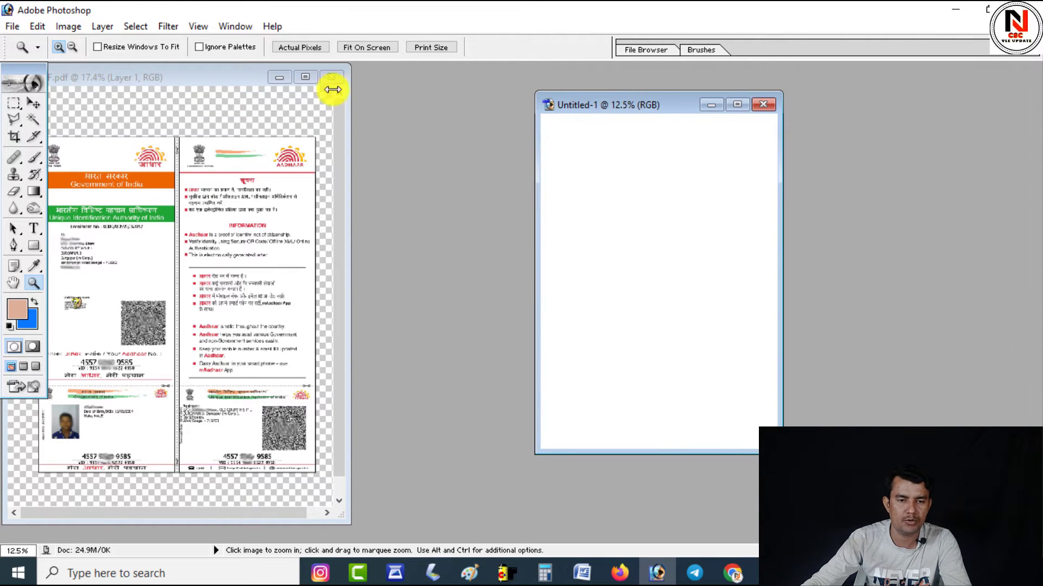
left_click(186, 74)
left_click_drag(214, 82, 354, 79)
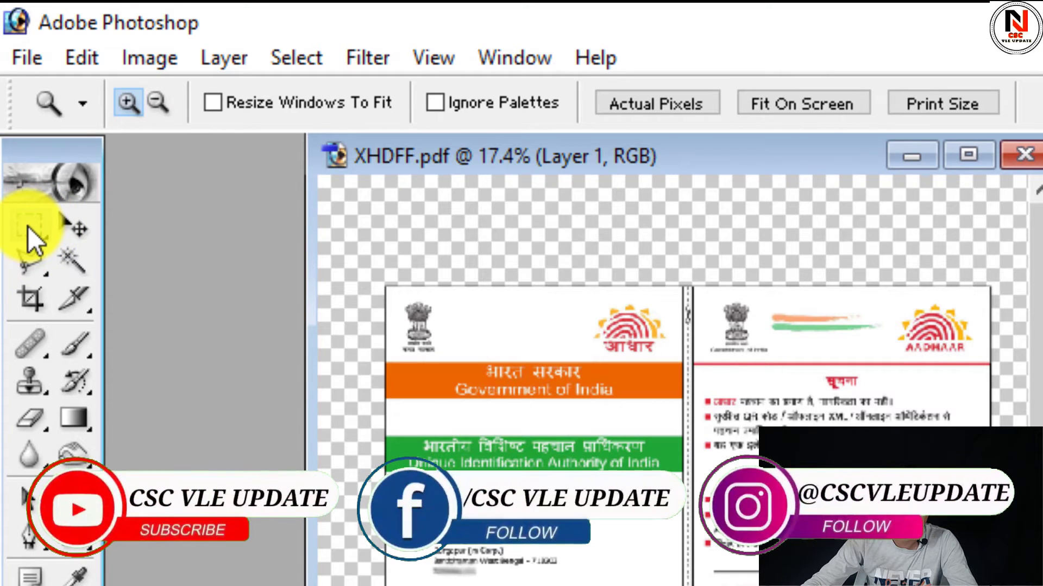
- Marquee-select the lower front-and-back card pair in XHDFF.pdf
left_click(27, 226)
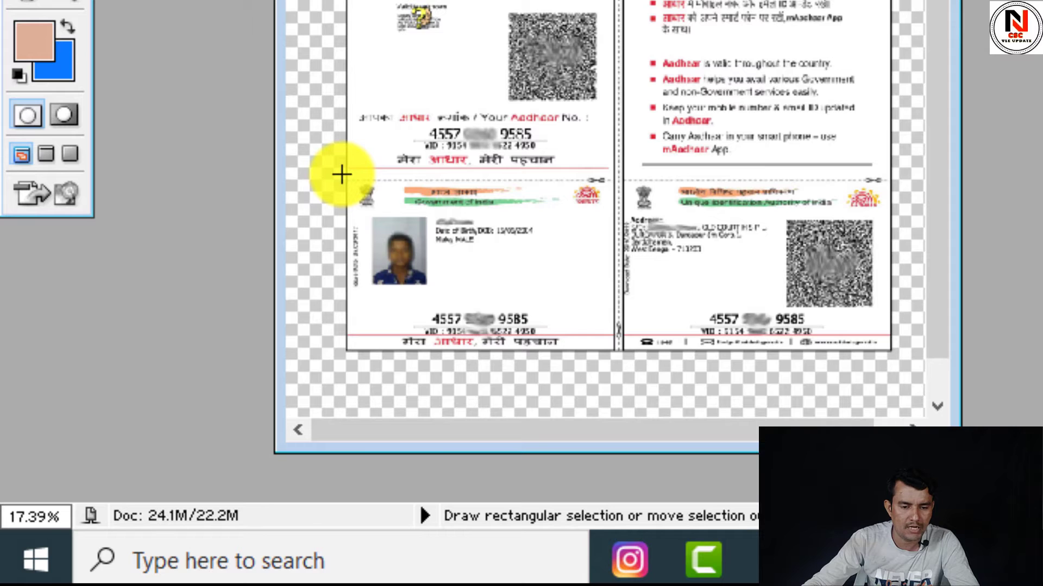
left_click_drag(341, 174, 729, 293)
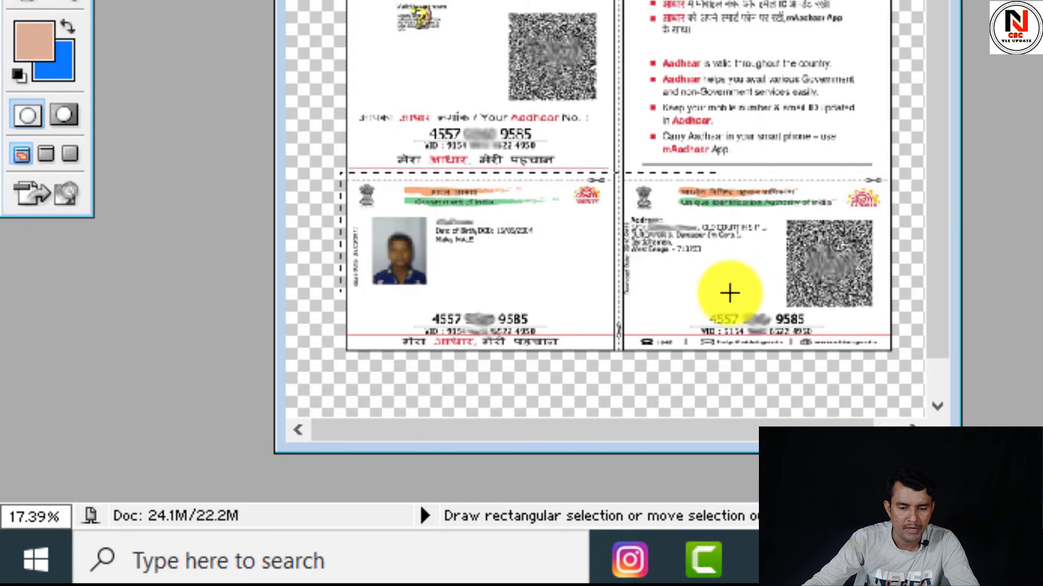
left_click_drag(729, 293, 892, 352)
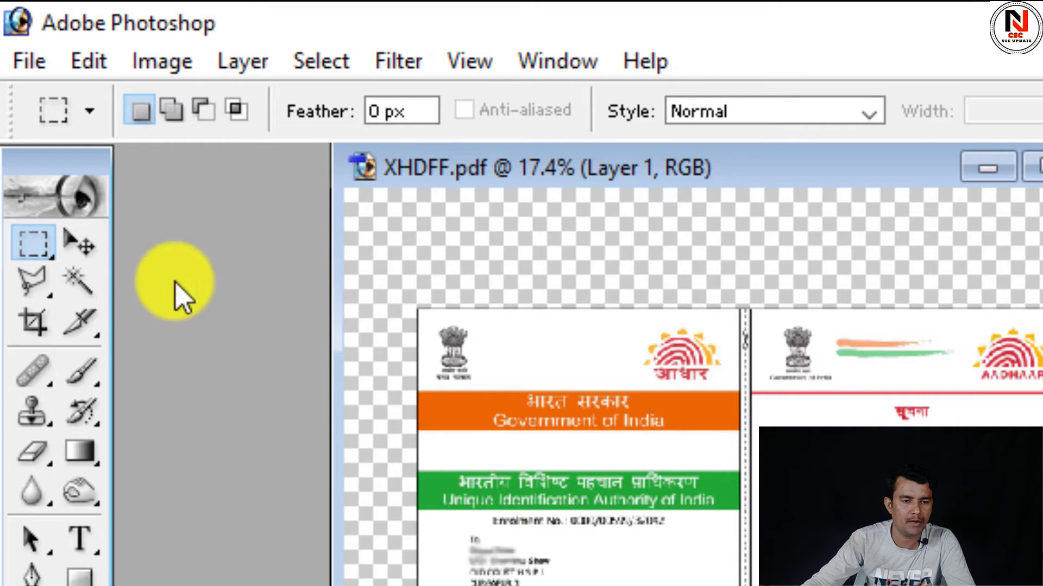
left_click(75, 244)
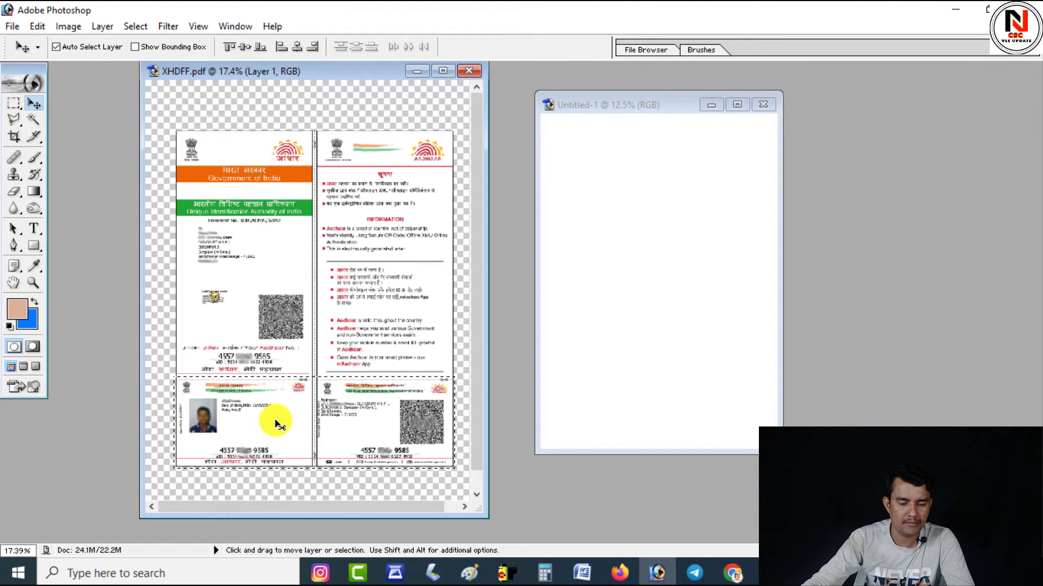
- Drag the selected card pair onto Untitled-1, then undo that first placement
left_click_drag(279, 421, 397, 395)
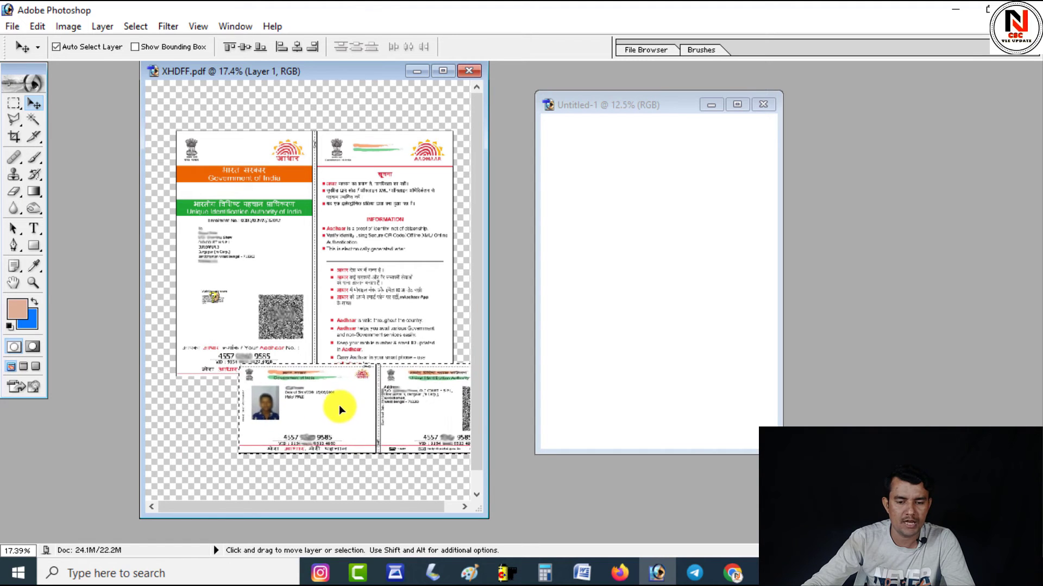
left_click_drag(397, 394, 578, 309)
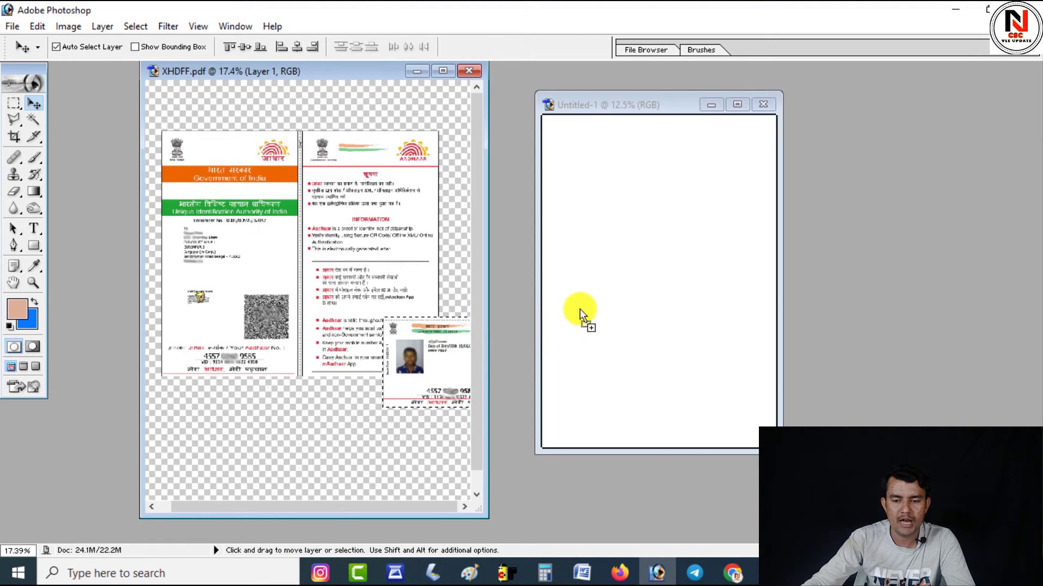
left_click_drag(661, 211, 656, 200)
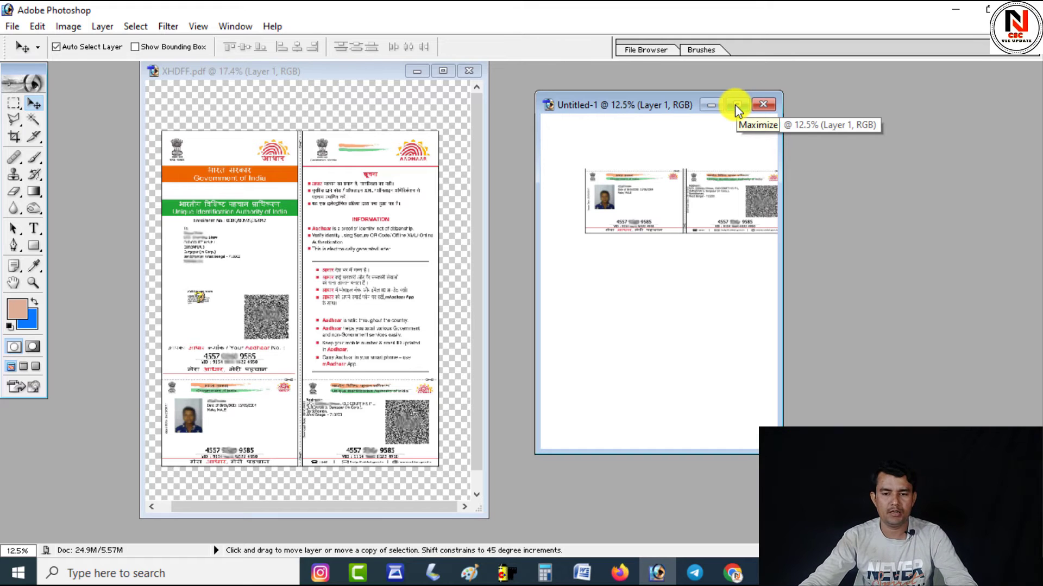
key("ctrl+z")
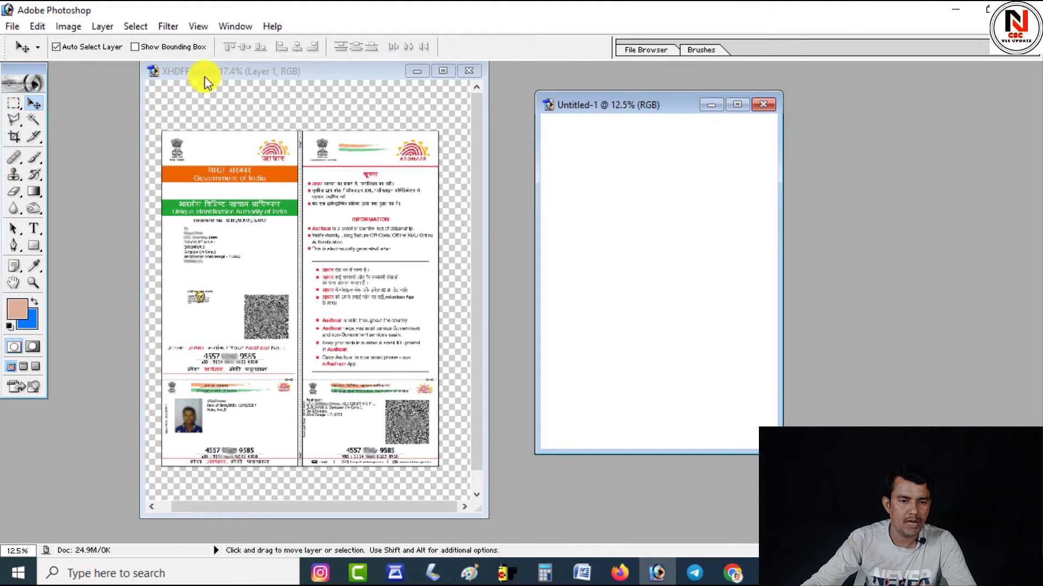
- Place the card strip at the top of Untitled-1 and maximize that page
left_click(228, 70)
left_click_drag(225, 418, 548, 314)
mouse_move(669, 212)
left_mouse_down()
mouse_move(678, 205)
mouse_move(631, 162)
left_mouse_up()
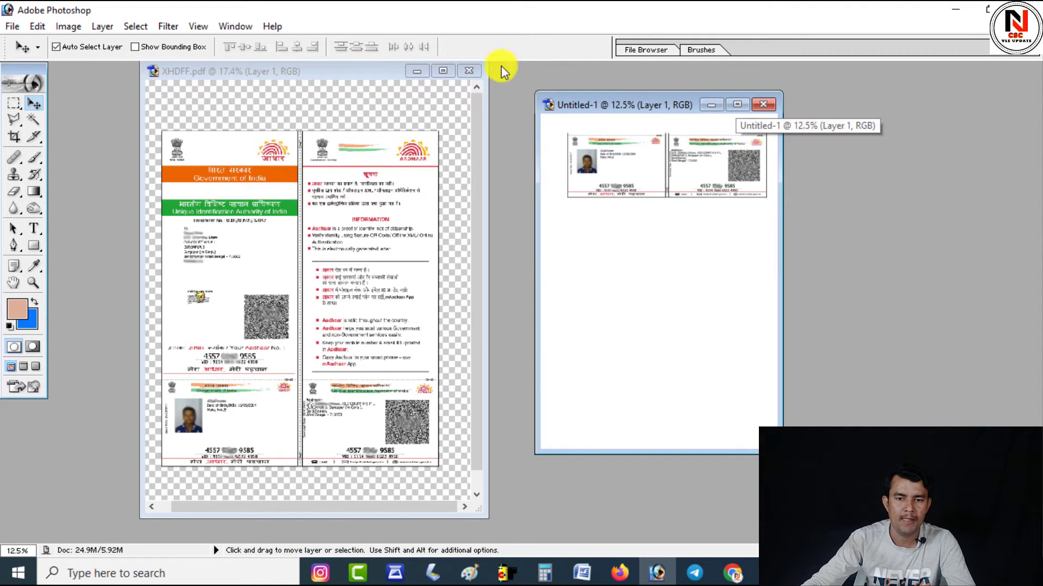
left_click(417, 71)
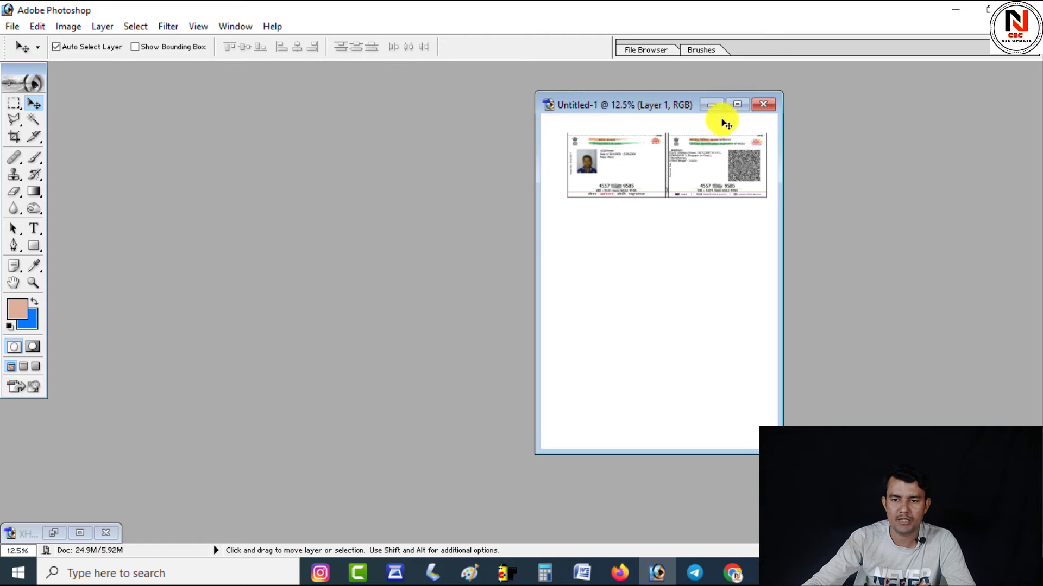
left_click(734, 106)
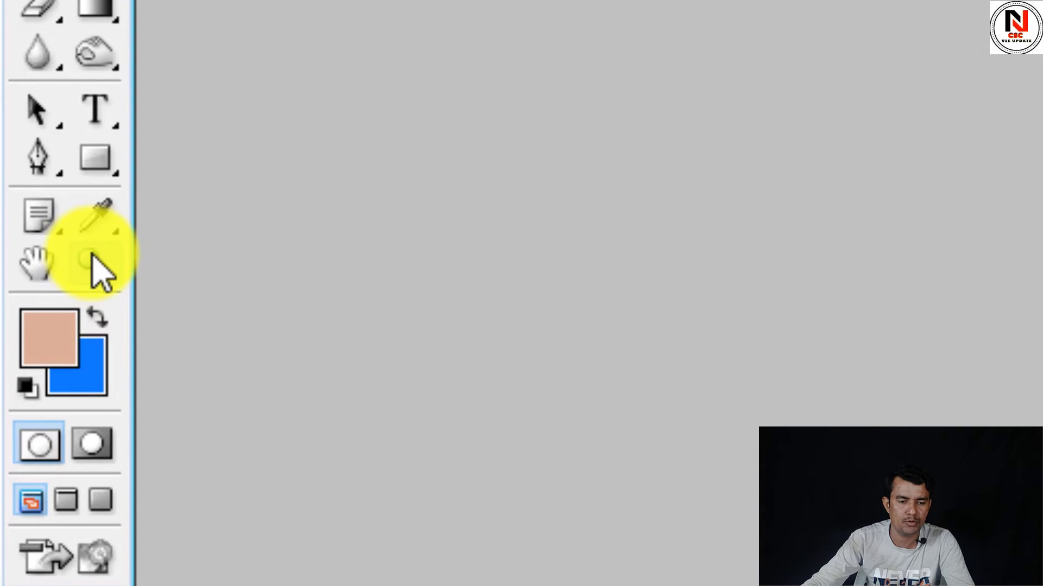
- Zoom the A4 page to 33.3% and pan so the whole card strip shows
left_click(92, 260)
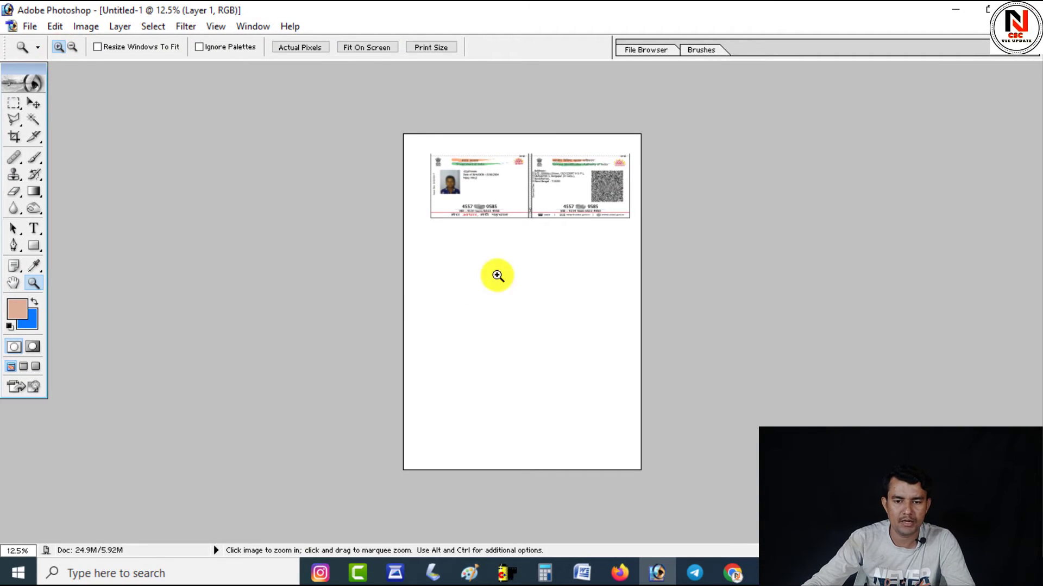
left_click(563, 293)
left_click(559, 292)
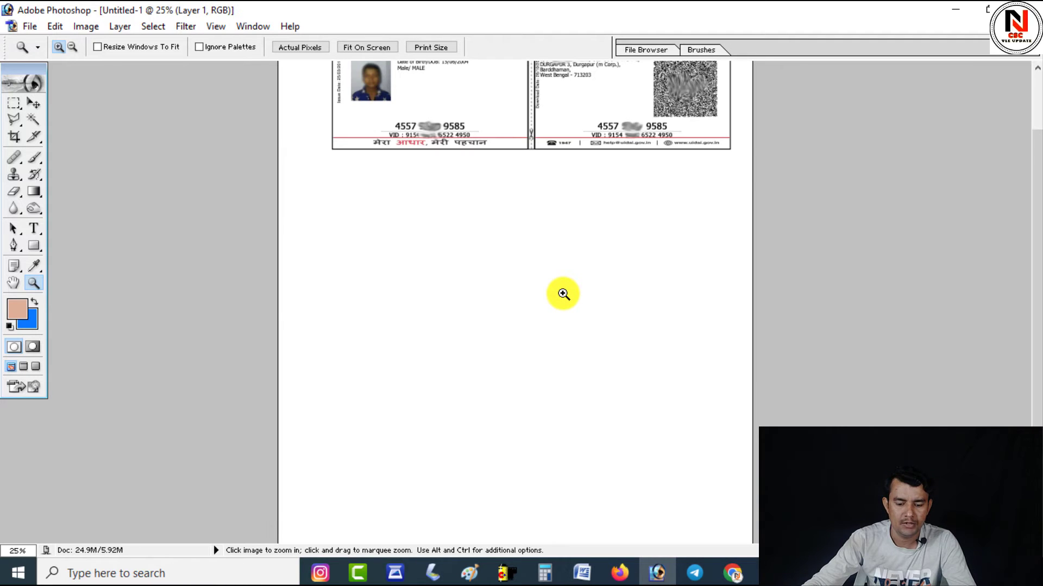
left_click(558, 293)
left_click_drag(524, 176, 516, 332)
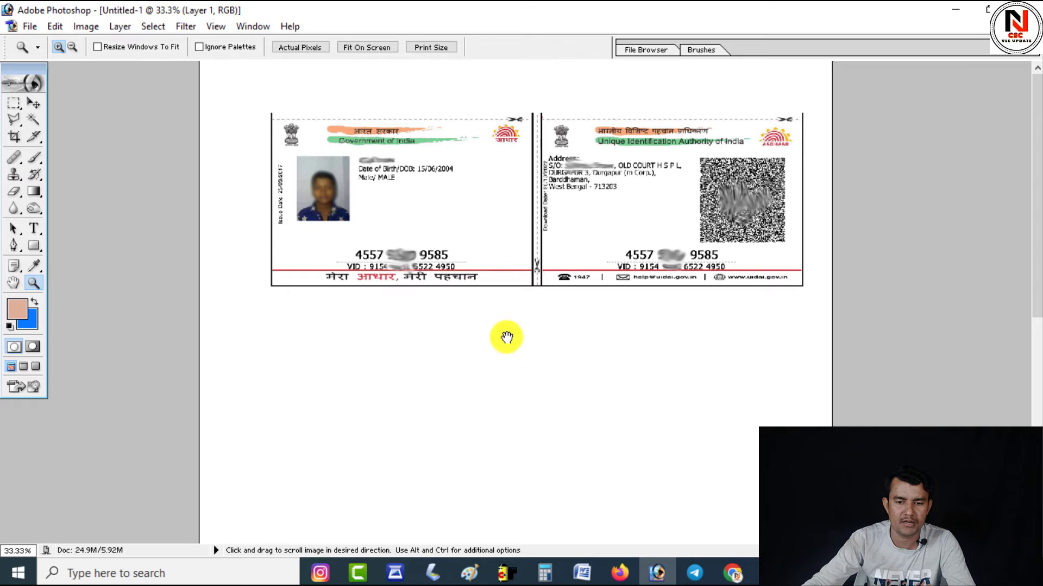
left_click(14, 283)
mouse_move(518, 429)
left_mouse_down()
mouse_move(517, 226)
mouse_move(540, 333)
mouse_move(526, 359)
left_mouse_up()
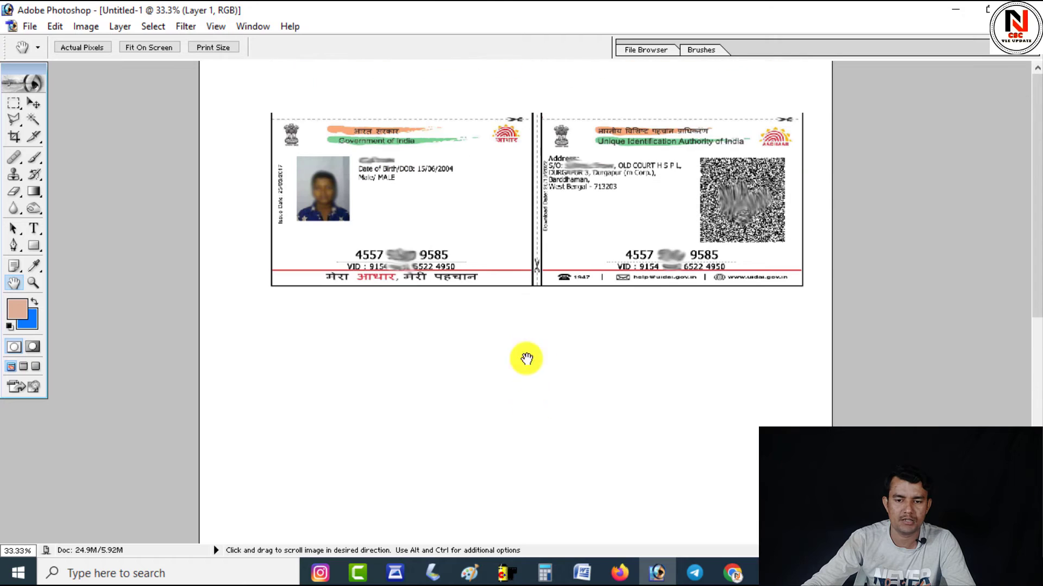
left_click(34, 283)
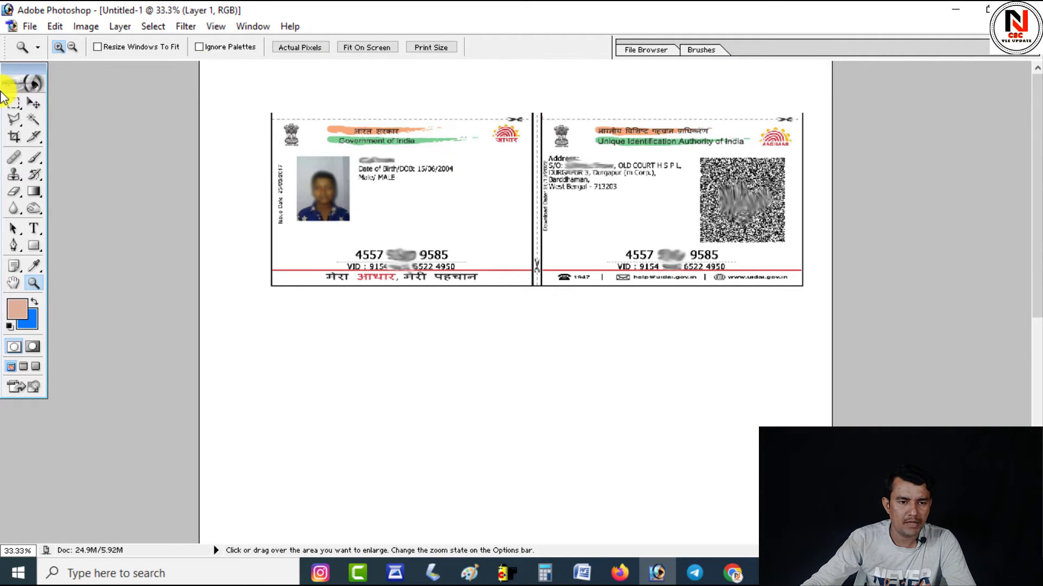
- Move the card strip layer up and slightly left on the A4 page
left_click(33, 102)
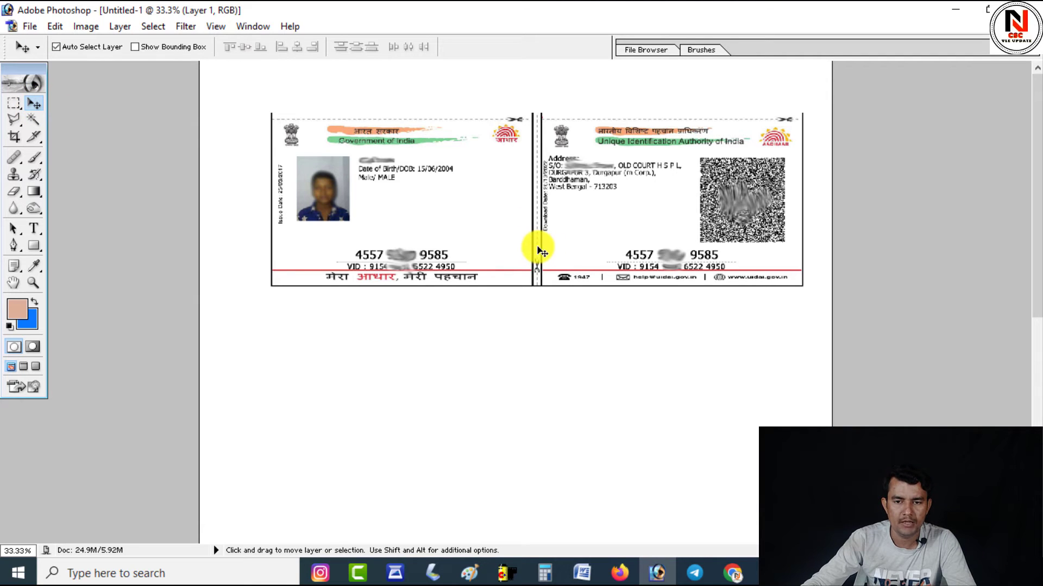
left_click_drag(538, 247, 529, 201)
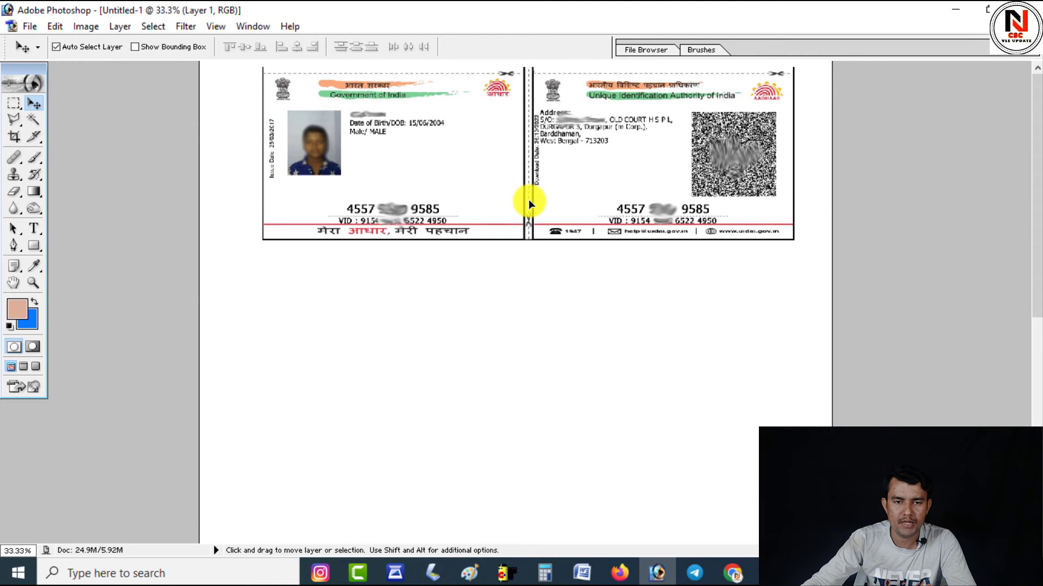
left_click_drag(529, 201, 524, 202)
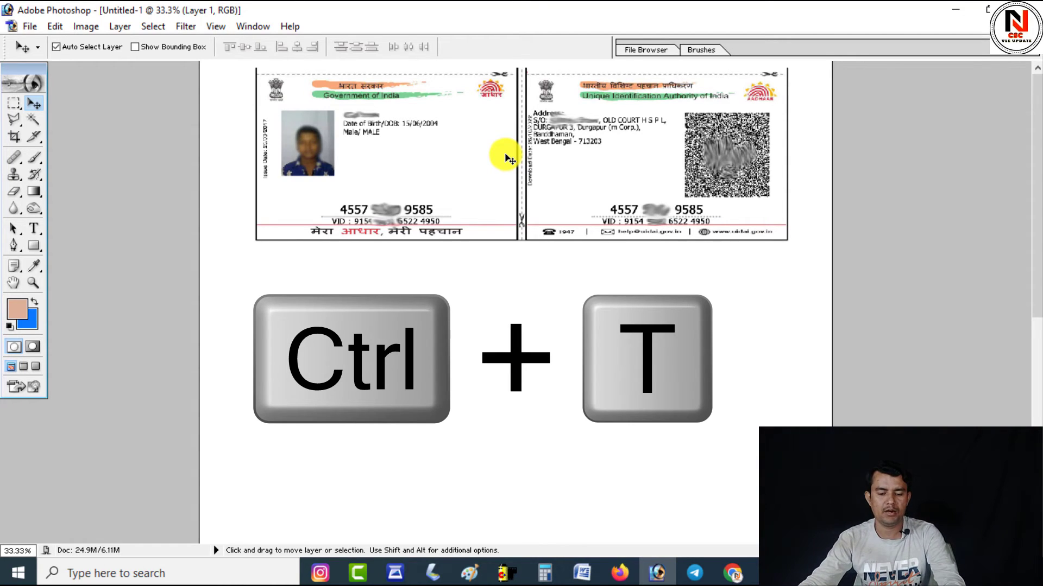
- Free Transform the card strip to W 17 cm and H 5.5 cm
key("ctrl+t")
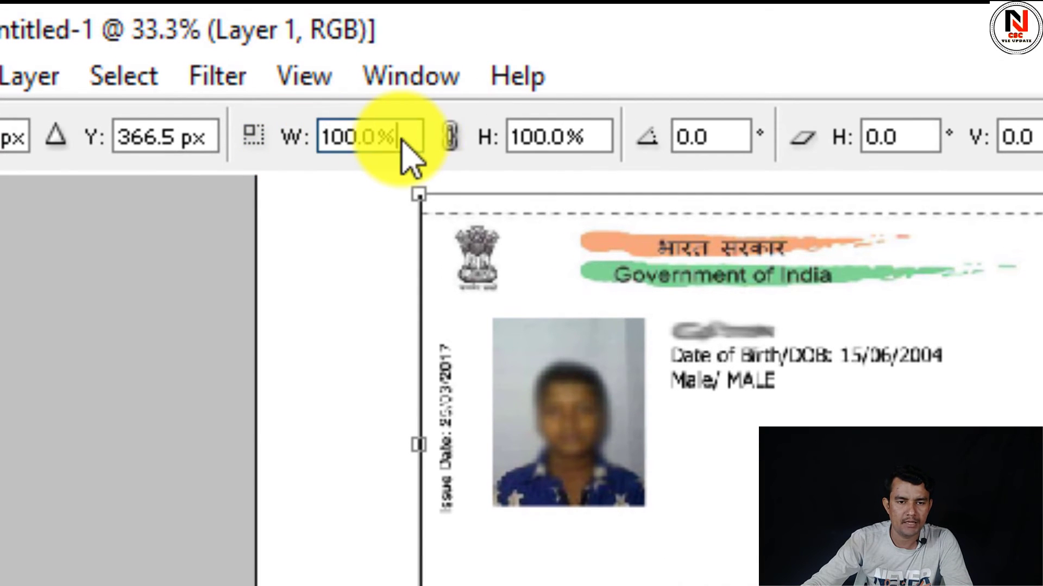
left_click(397, 140)
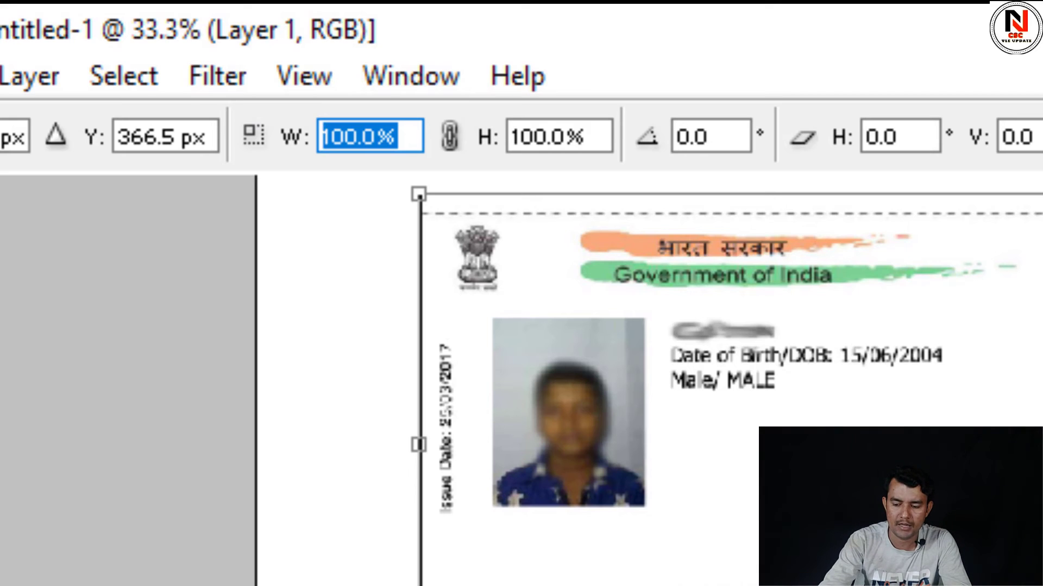
type("17")
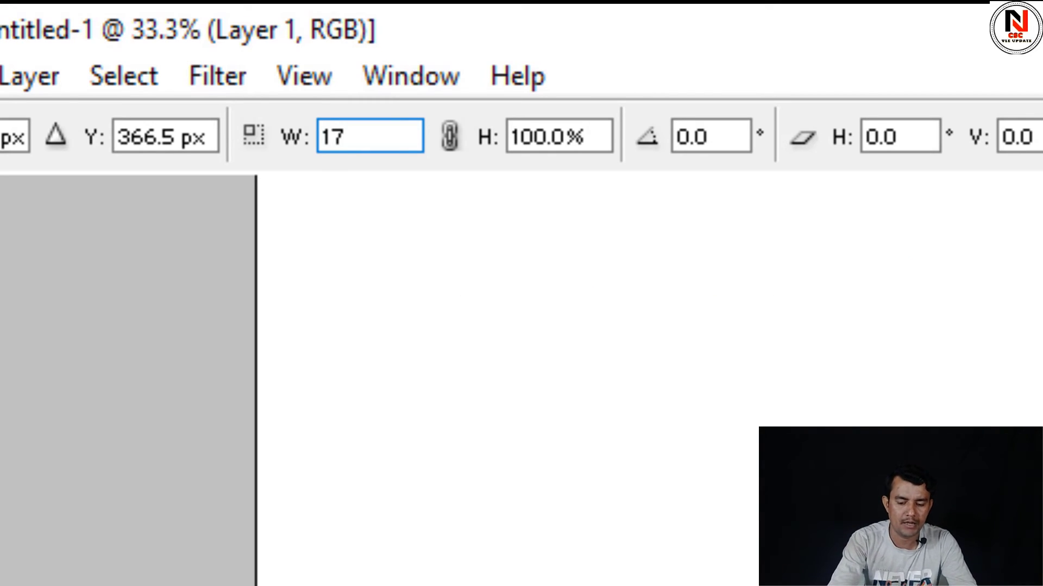
type("m")
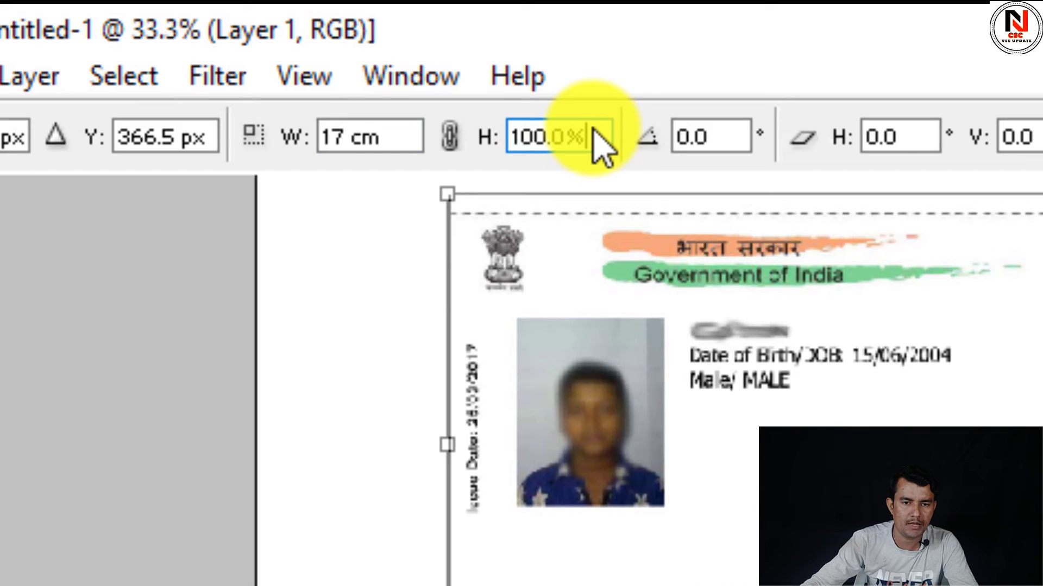
left_click_drag(594, 140, 514, 140)
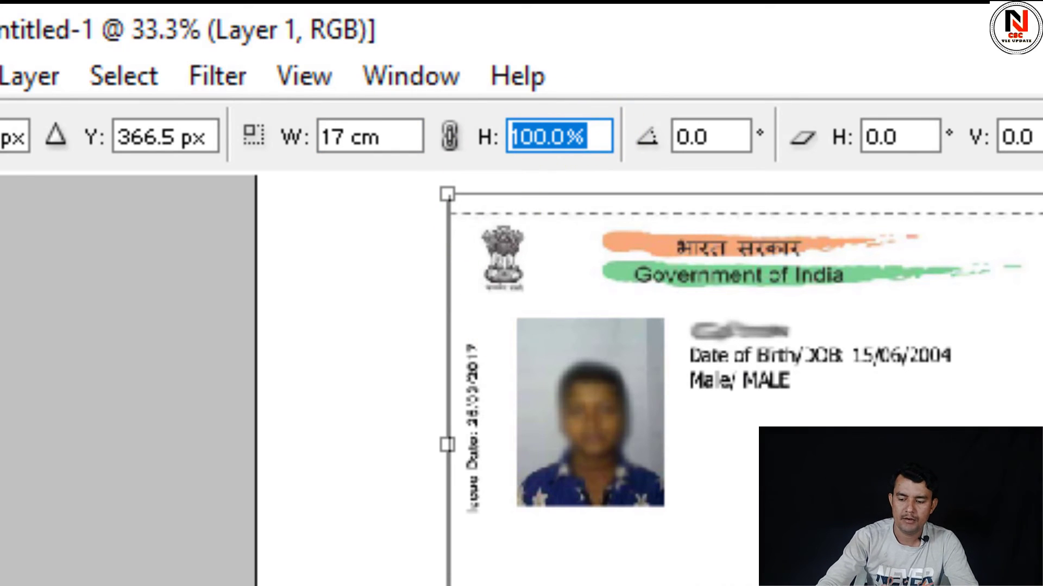
type("5.5c")
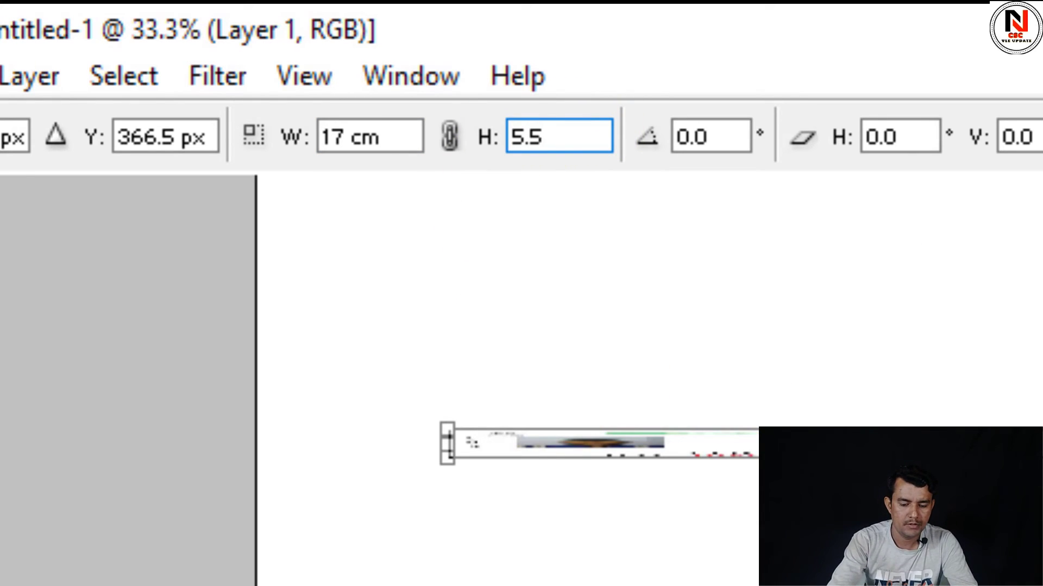
type("m")
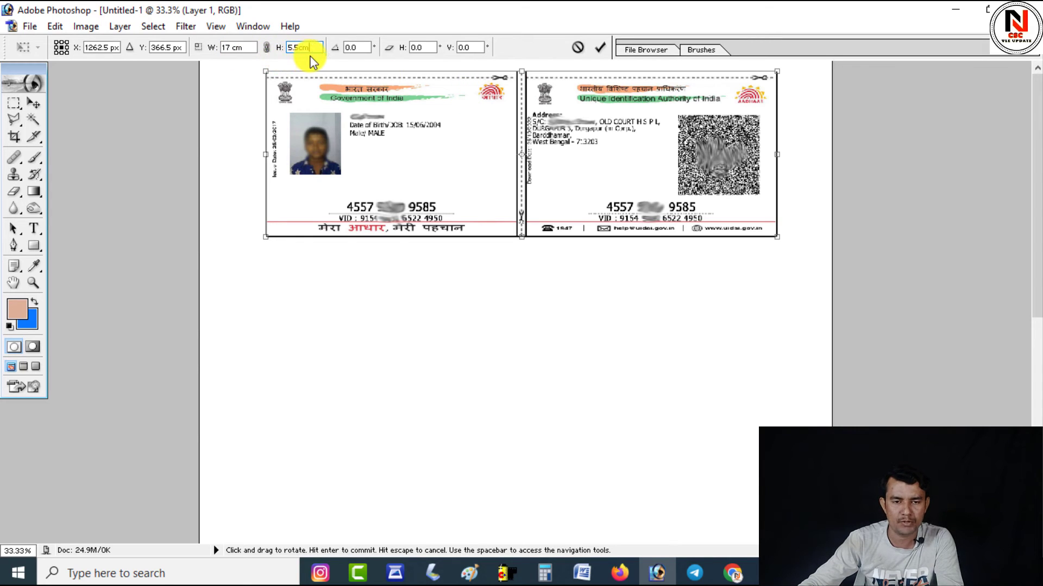
- Commit the resize, nudge the strip left, and stroke it with a 3 px black border
left_click(601, 52)
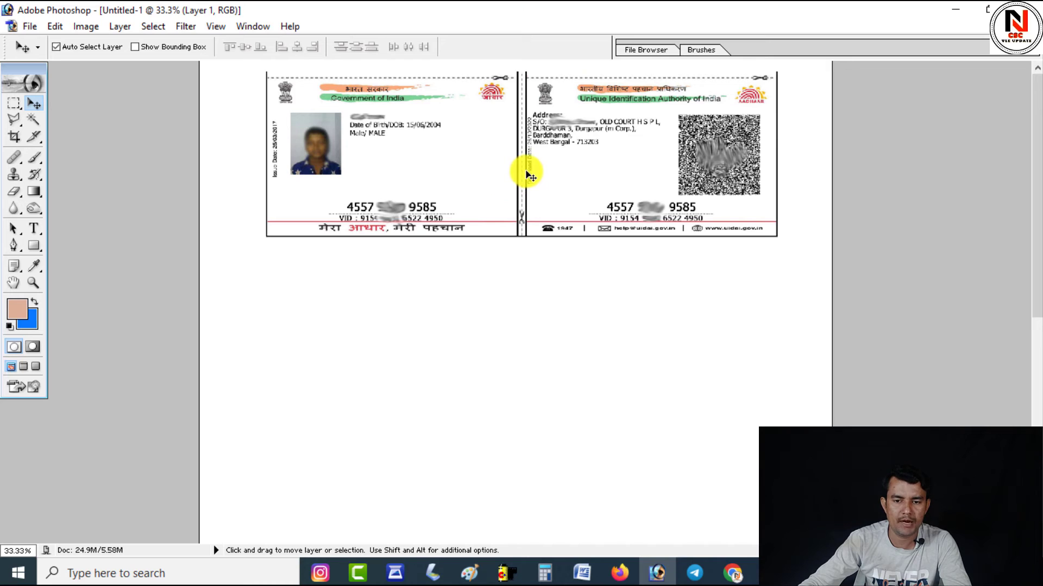
left_click_drag(526, 172, 519, 172)
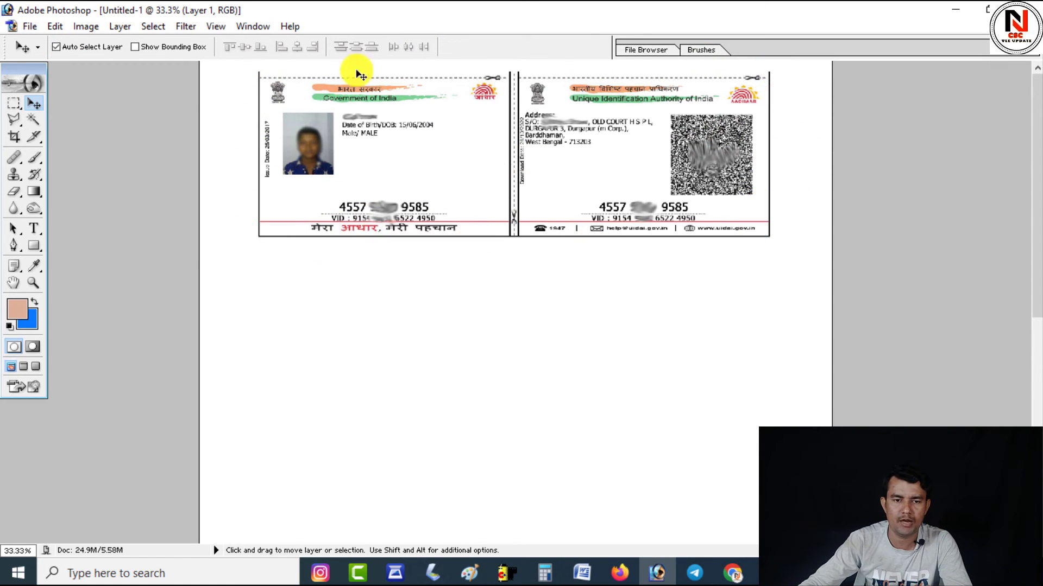
left_click(30, 27)
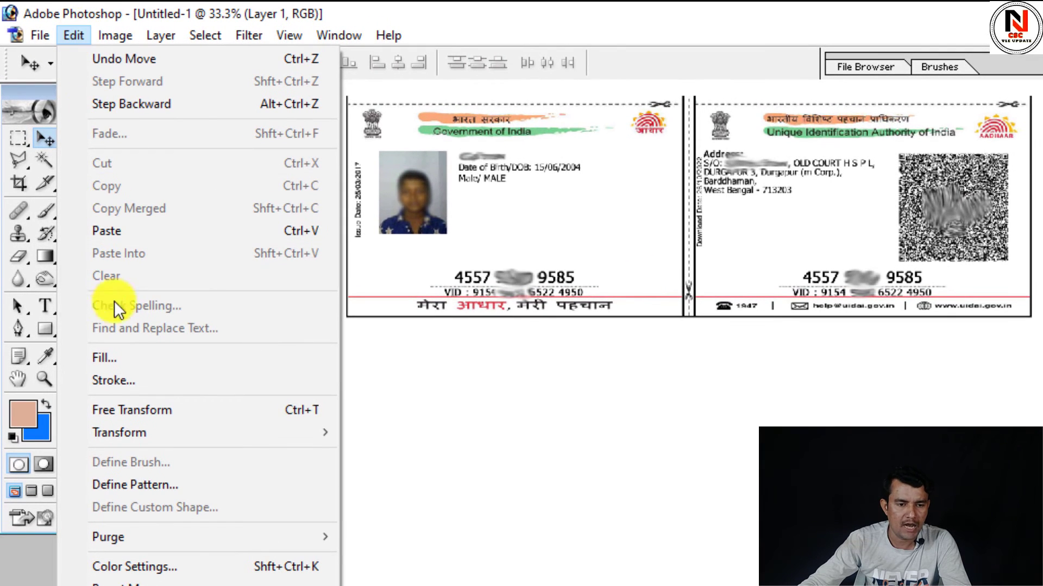
left_click(126, 381)
left_click_drag(687, 233, 646, 216)
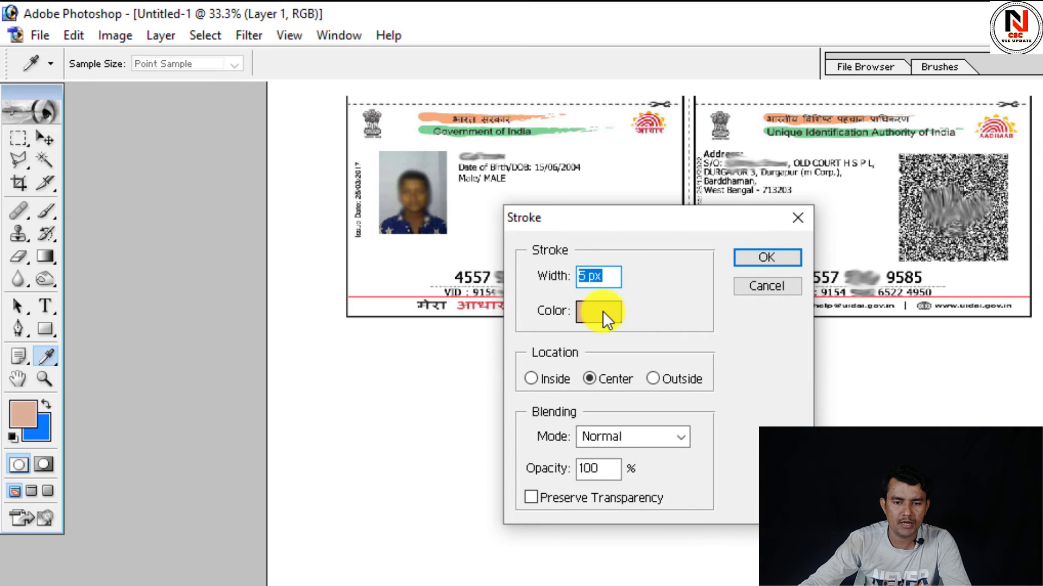
left_click(602, 310)
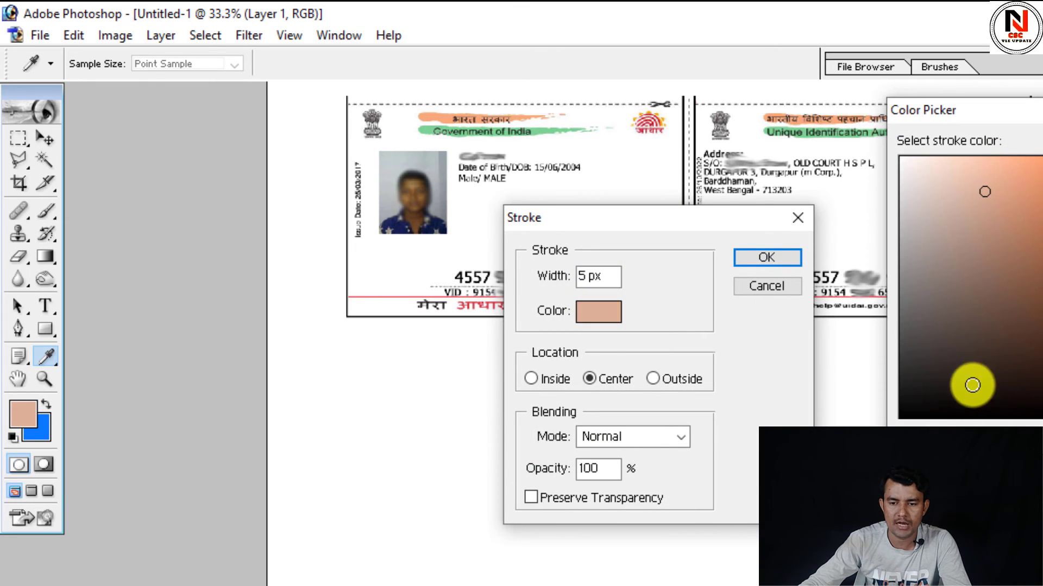
left_click_drag(973, 384, 902, 417)
key("Return")
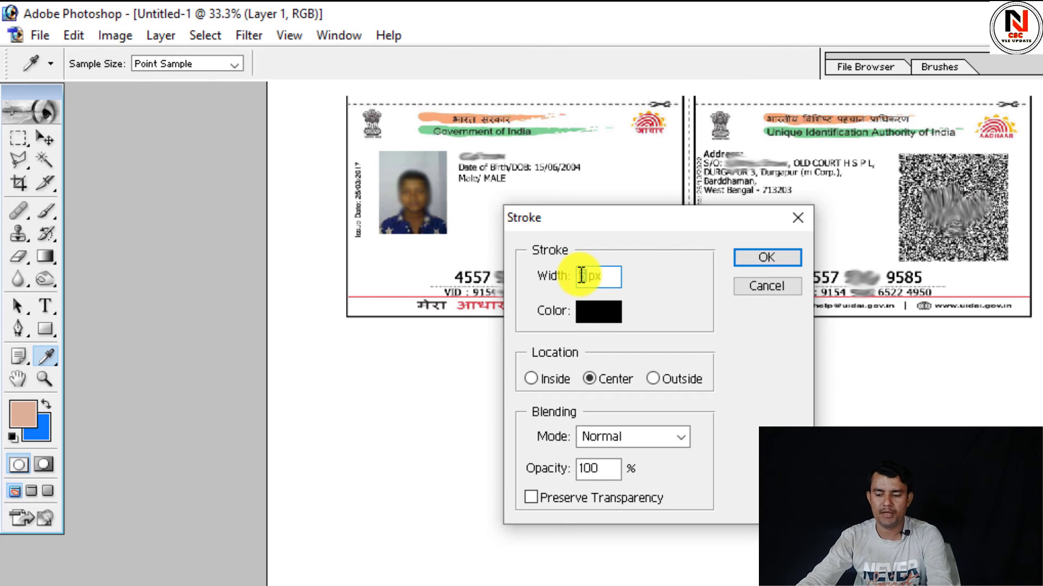
type("3")
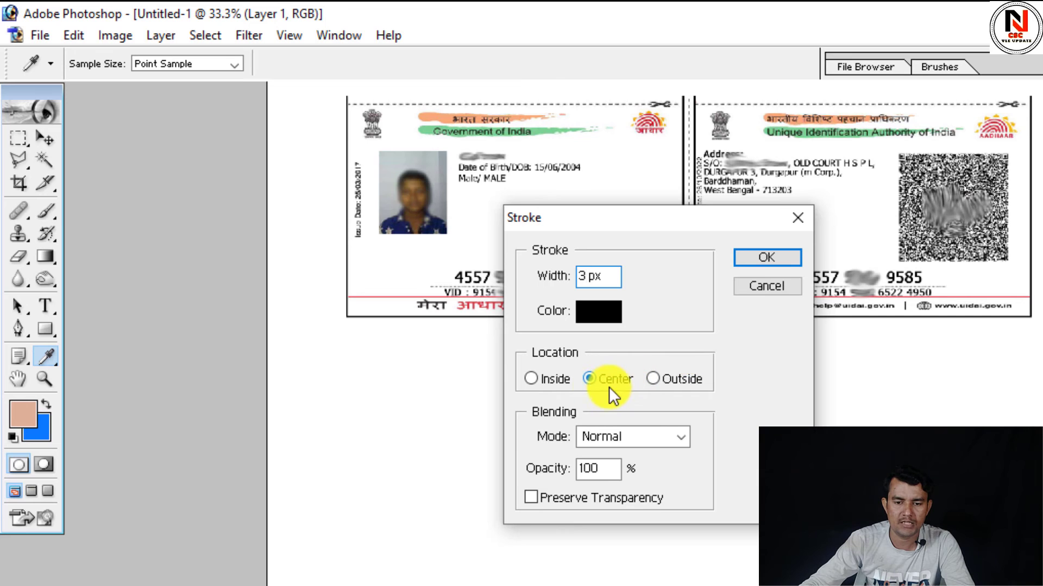
left_click(768, 258)
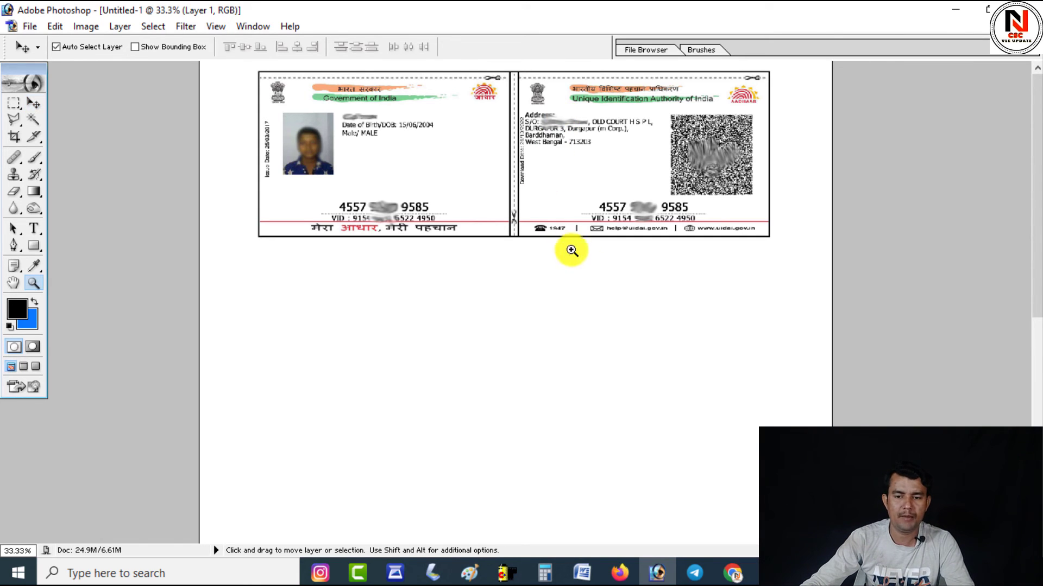
- Zoom in to inspect the new border, then zoom back out to the page
key("z")
left_click(536, 275)
left_click(536, 275)
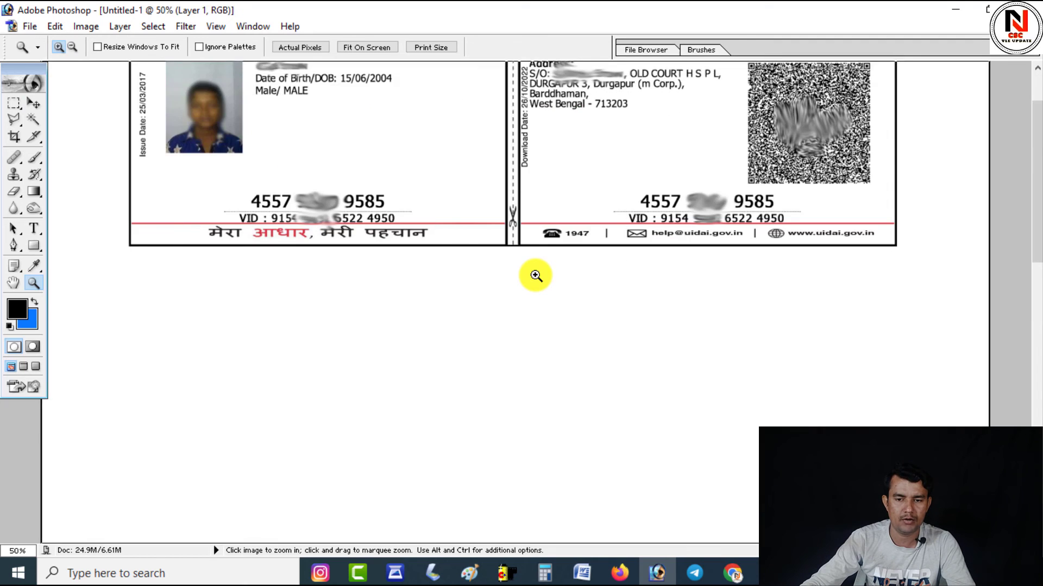
left_click_drag(543, 132, 568, 319)
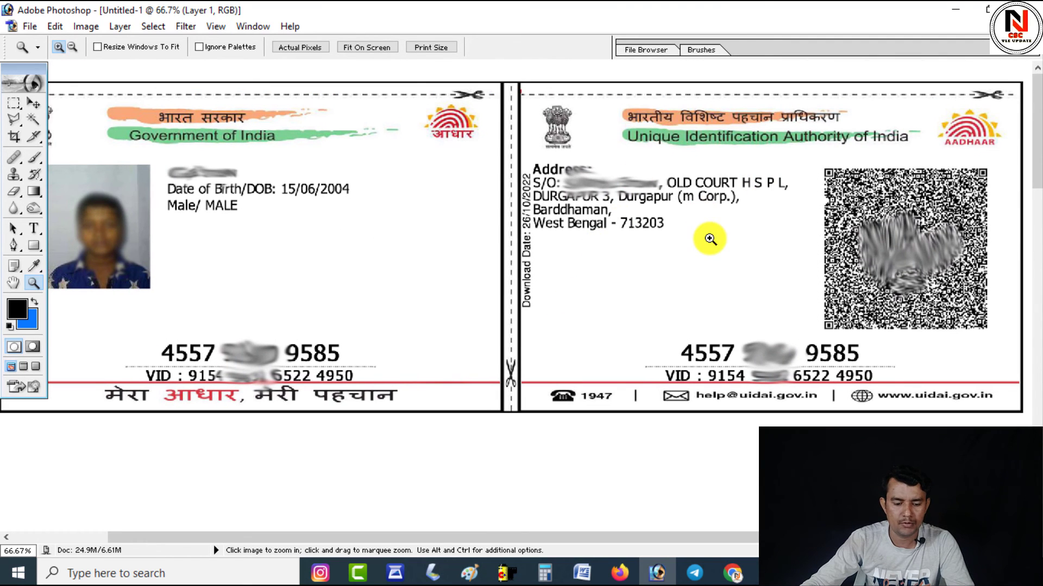
key("ctrl+minus")
- Marquee the front card's portrait photo and invert the selection
key("m")
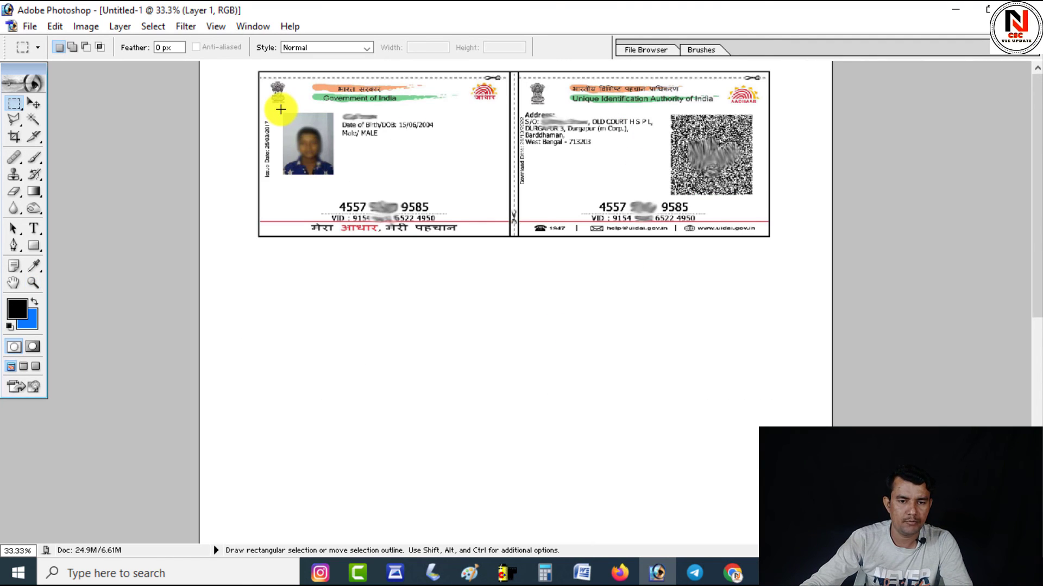
left_click_drag(280, 109, 328, 163)
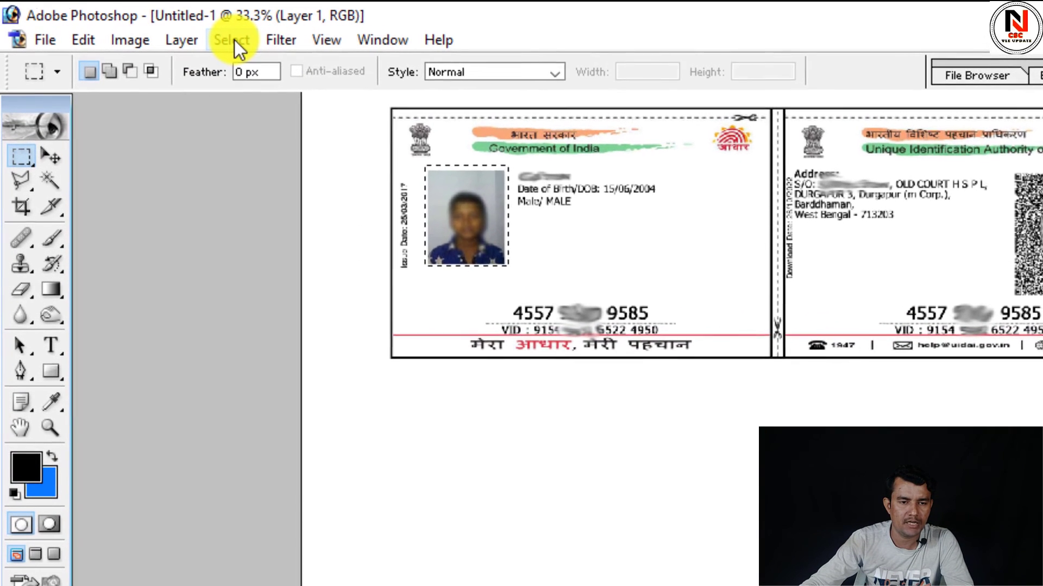
left_click(185, 32)
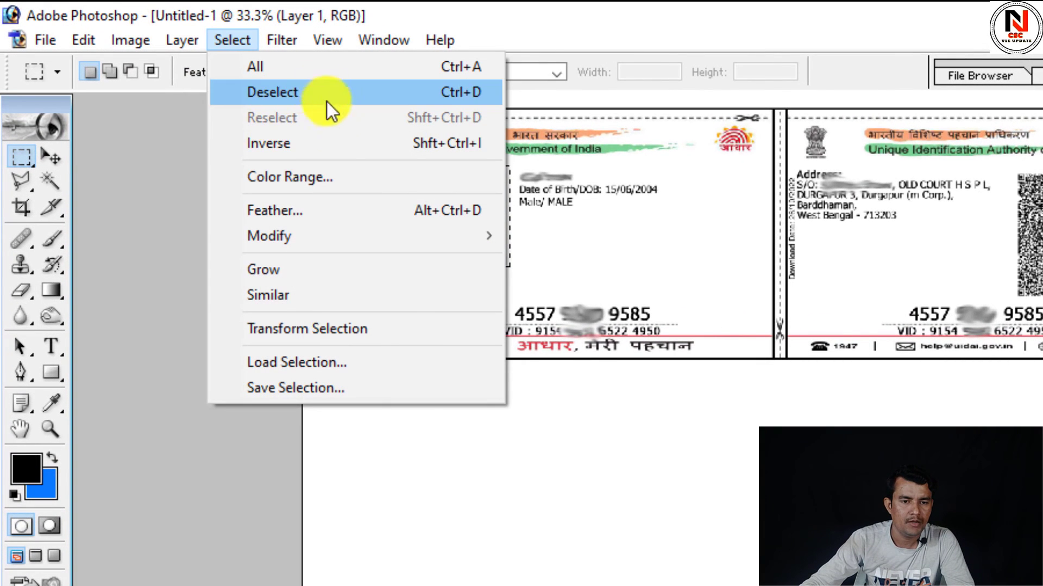
left_click(270, 143)
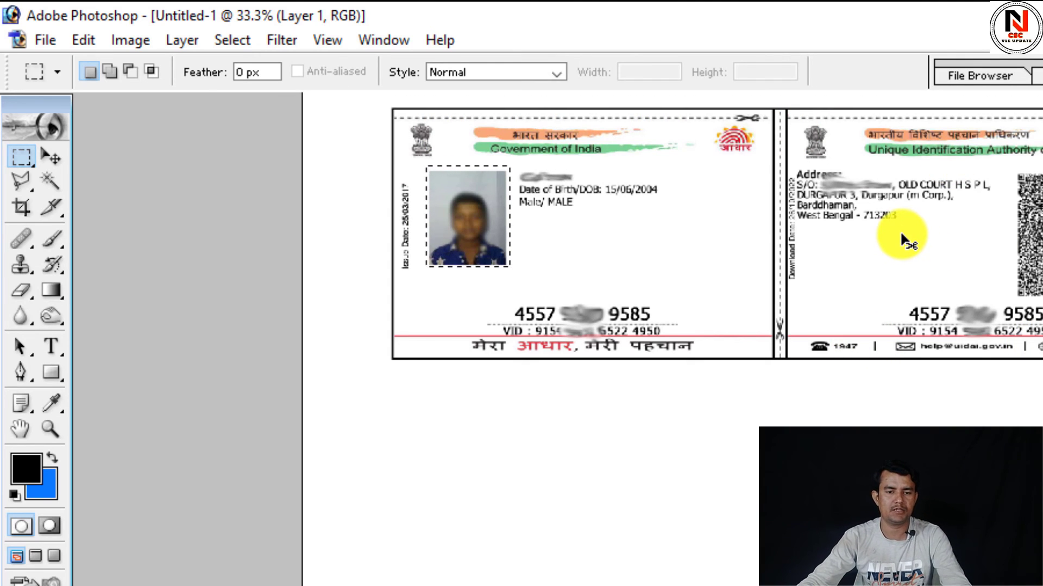
left_click(775, 212)
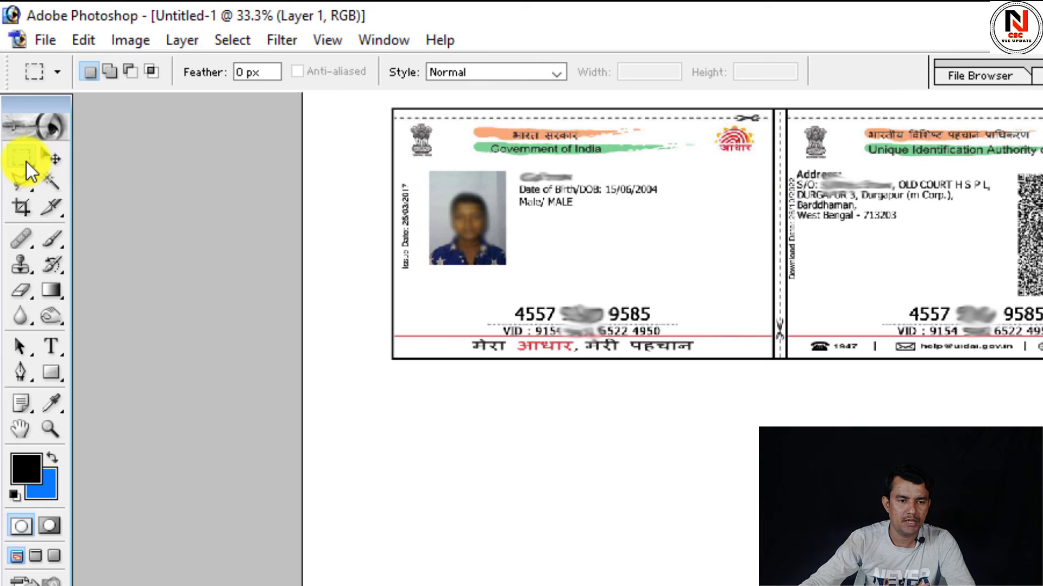
left_click_drag(426, 167, 513, 269)
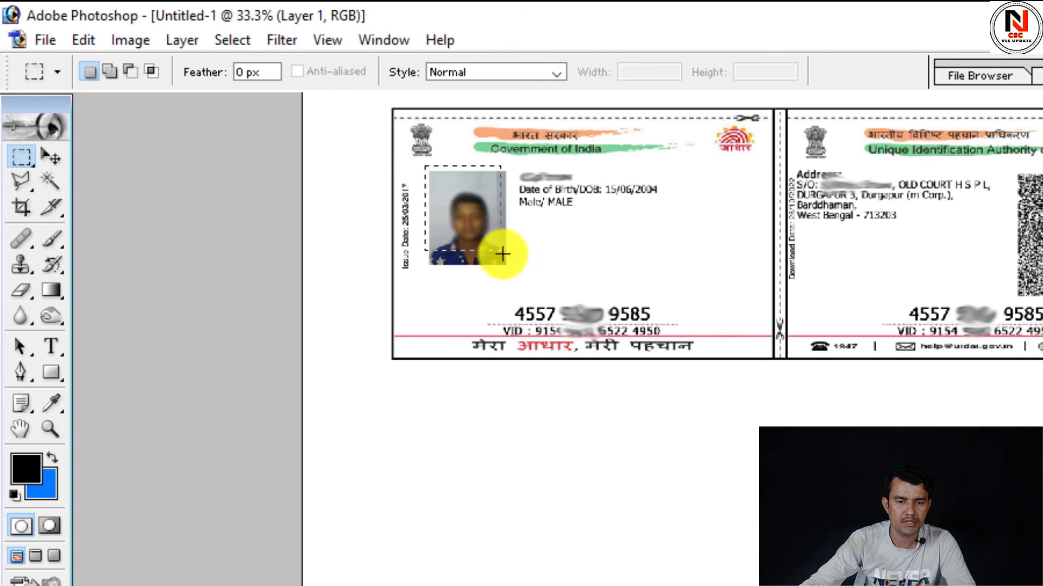
left_click(226, 39)
left_click(261, 144)
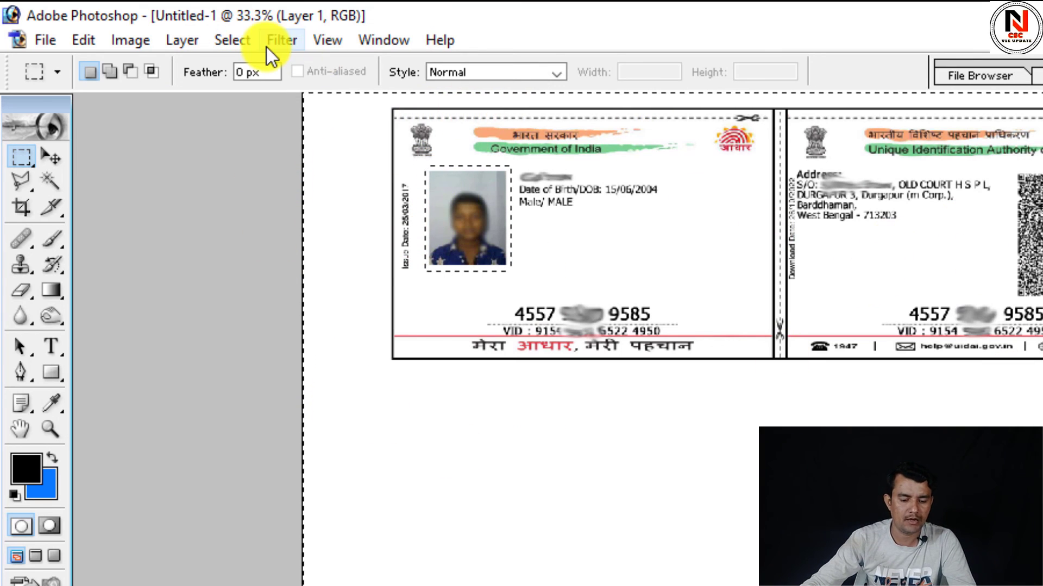
- Apply Brightness/Contrast with Contrast +23 to the cards outside the photo
key("z")
left_click(782, 328)
left_click_drag(782, 326, 782, 449)
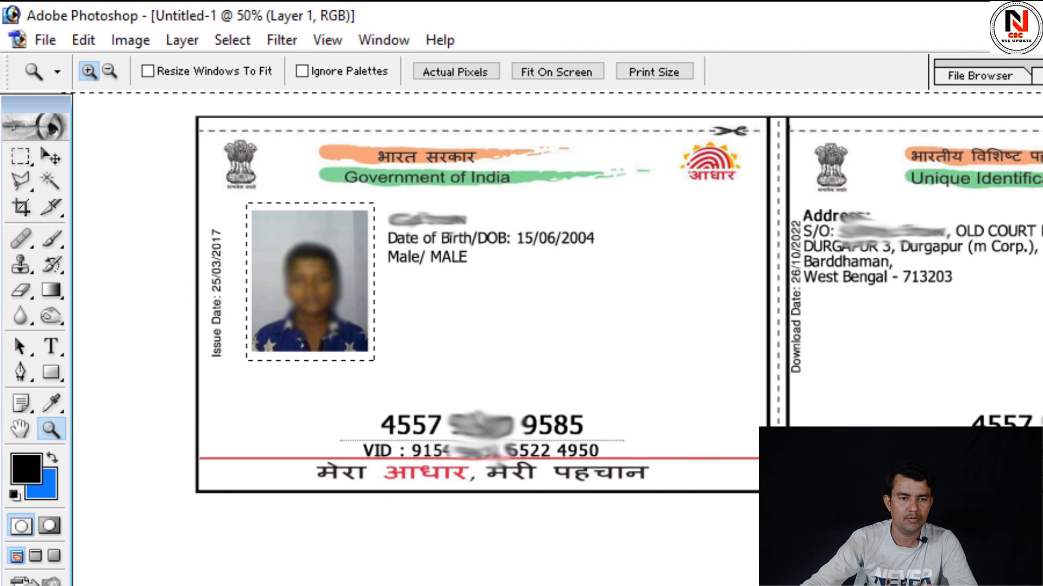
left_click(131, 41)
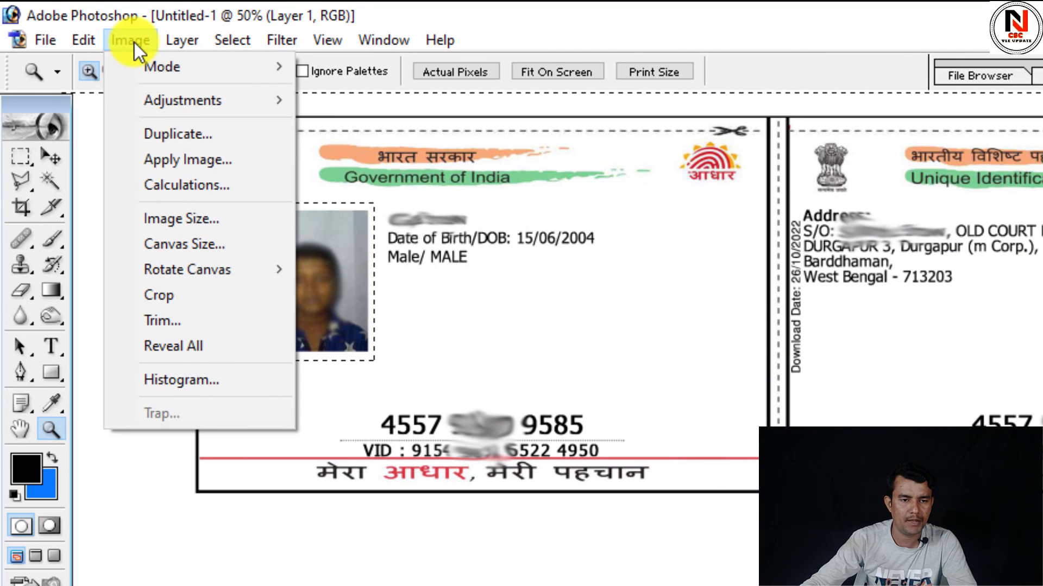
mouse_move(182, 100)
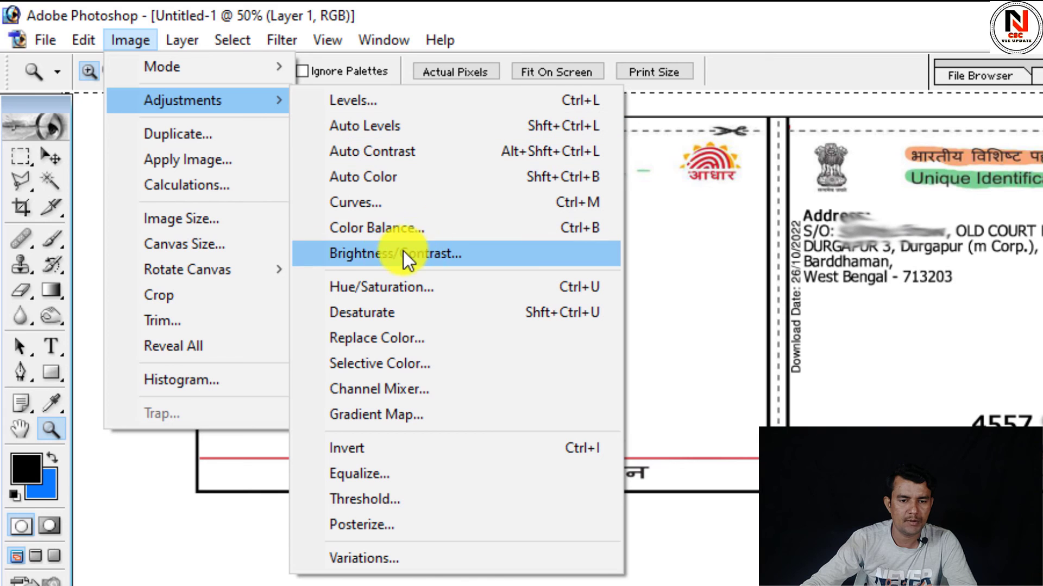
left_click(389, 253)
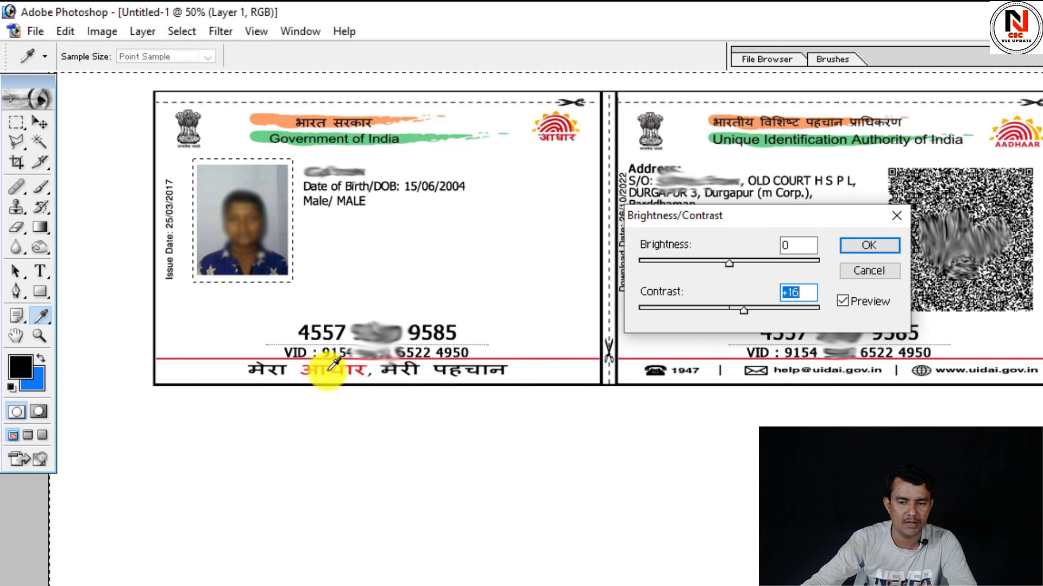
left_click_drag(745, 313, 798, 309)
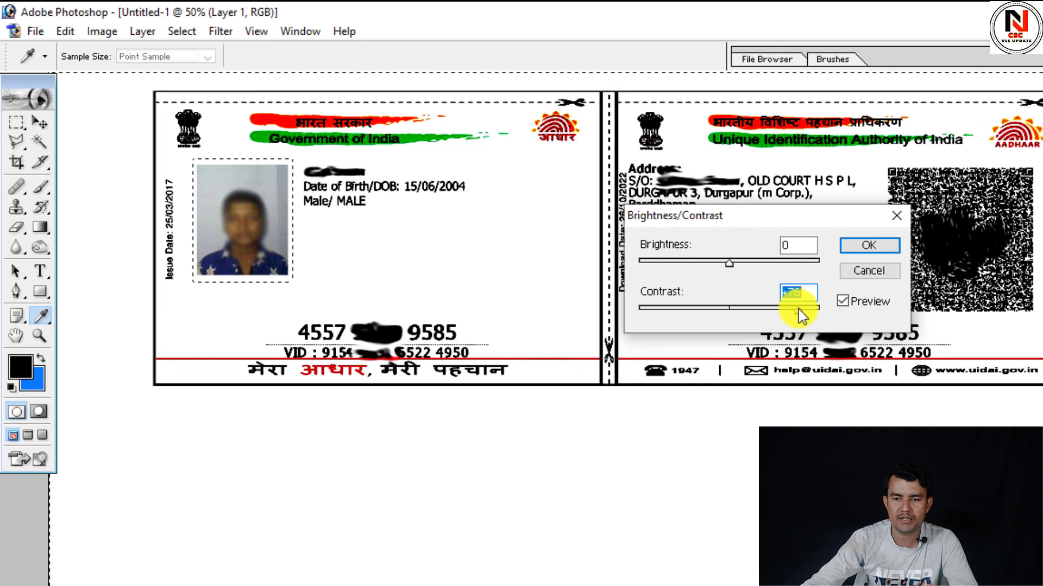
left_click_drag(798, 309, 750, 309)
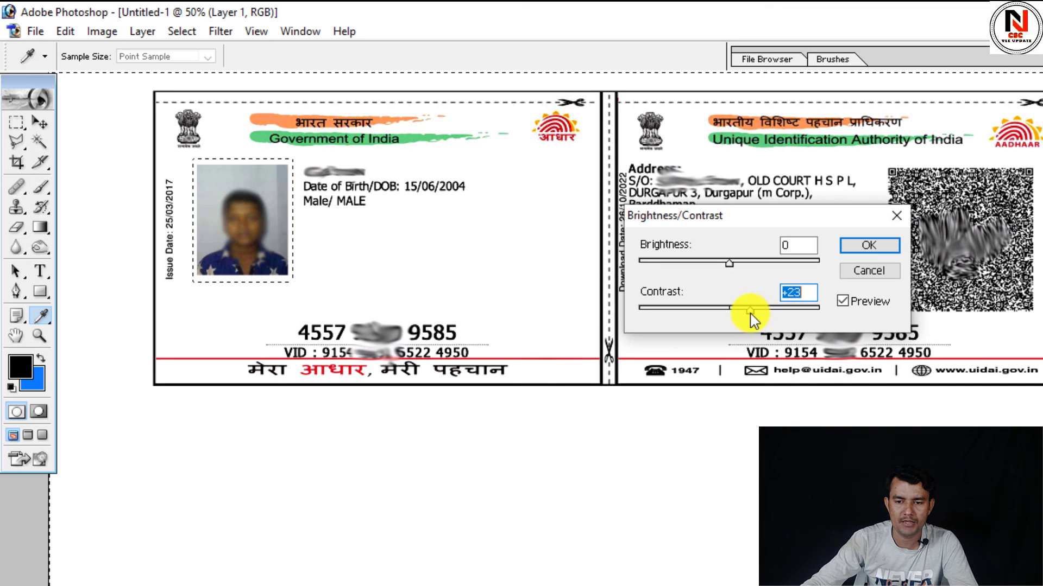
left_click_drag(733, 216, 711, 225)
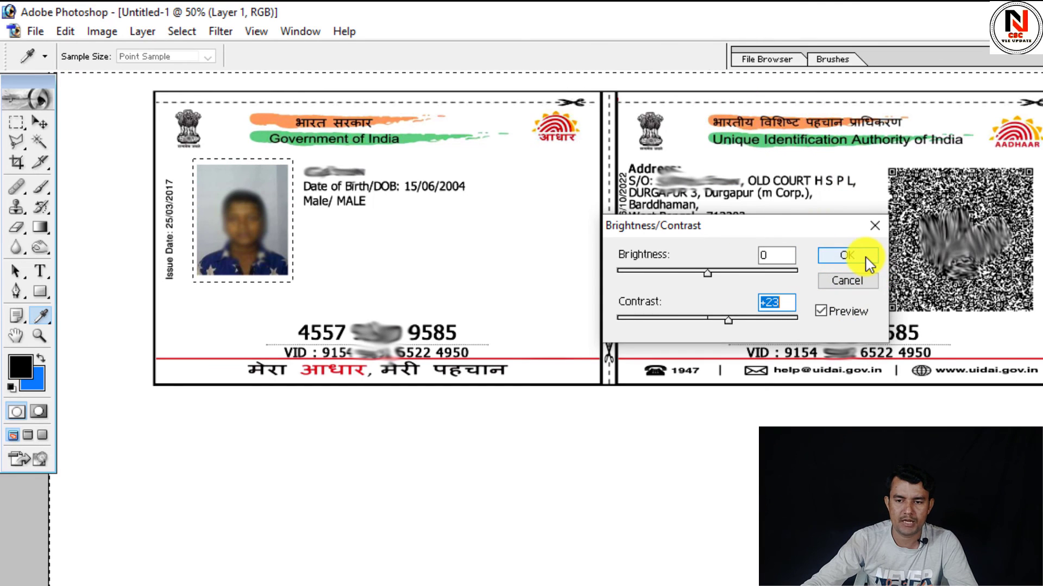
left_click(847, 255)
- Open the File menu to print the finished card page
key("z")
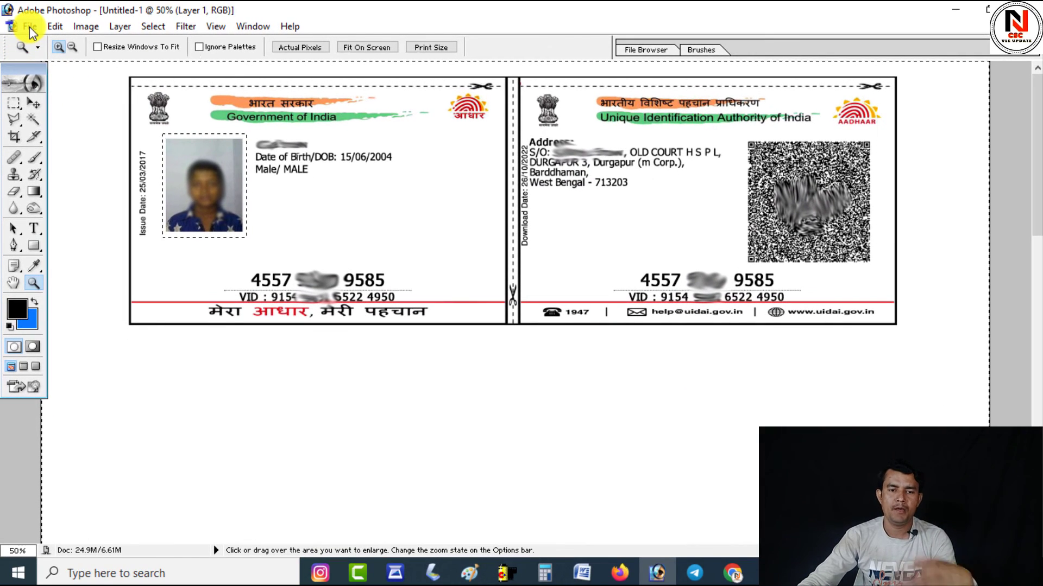
left_click(30, 26)
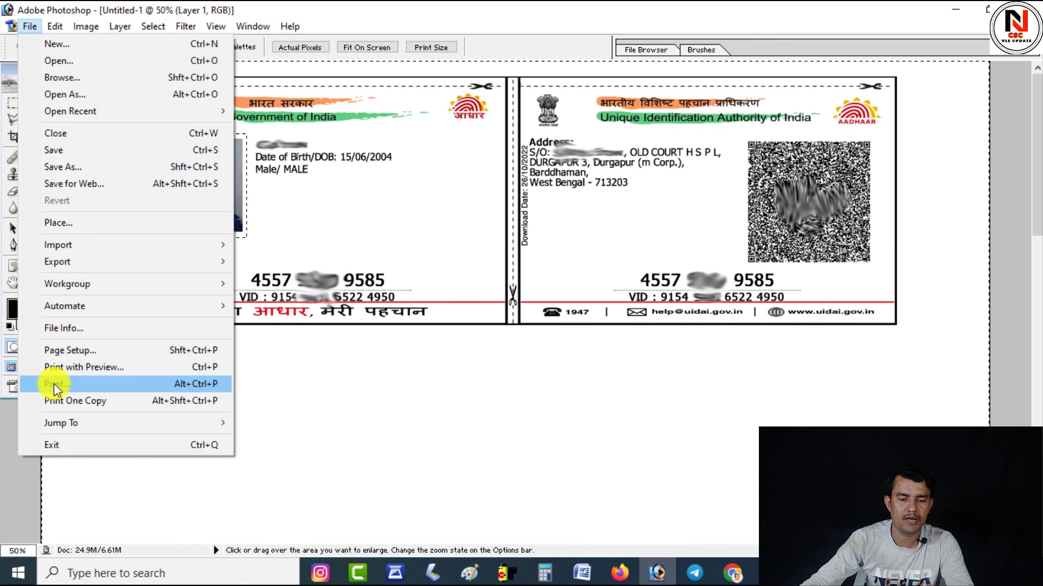